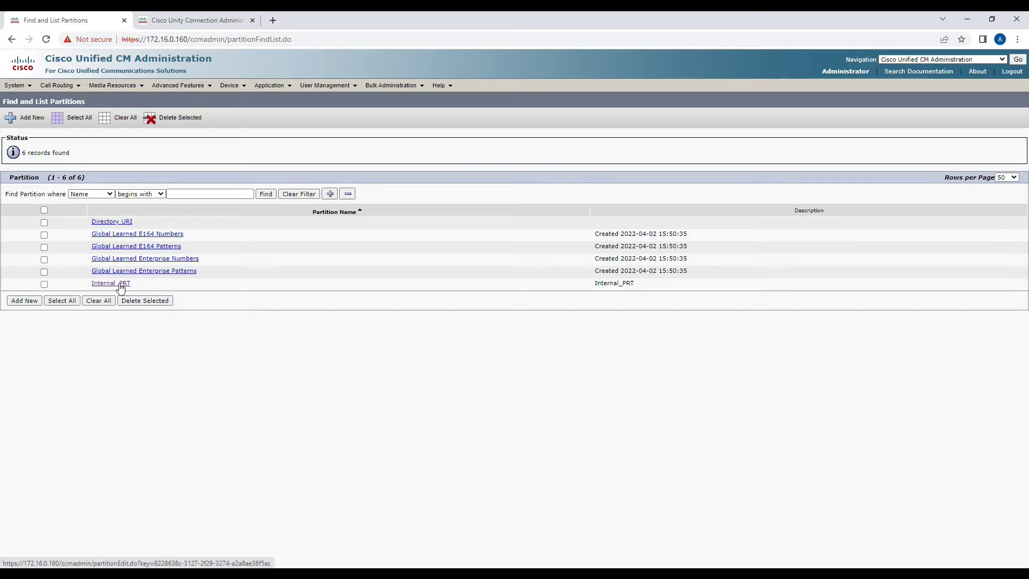
# Open the Internal_PRT partition and review its name and description
pyautogui.click(122, 284)
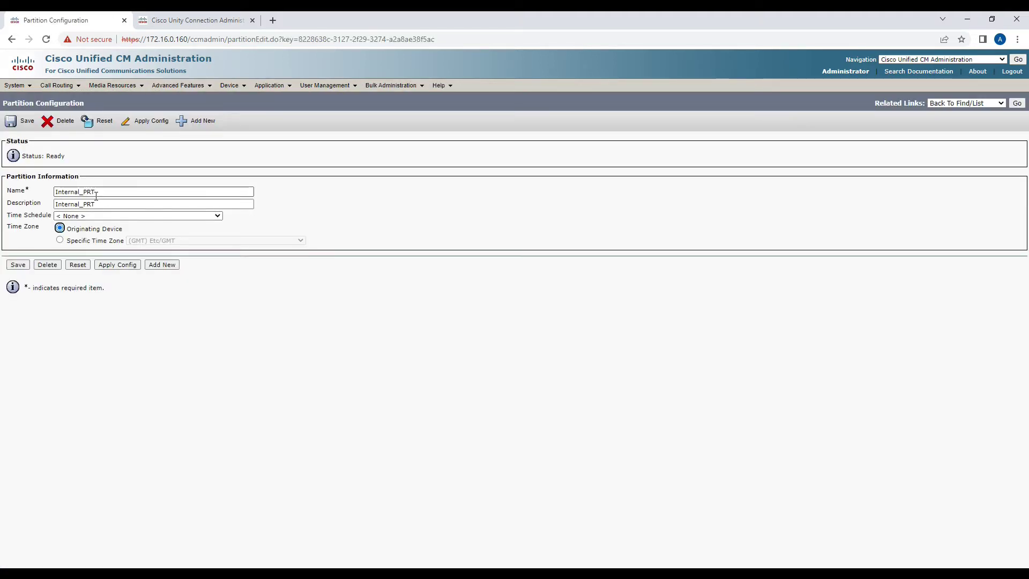
pyautogui.doubleClick(96, 194)
pyautogui.doubleClick(108, 205)
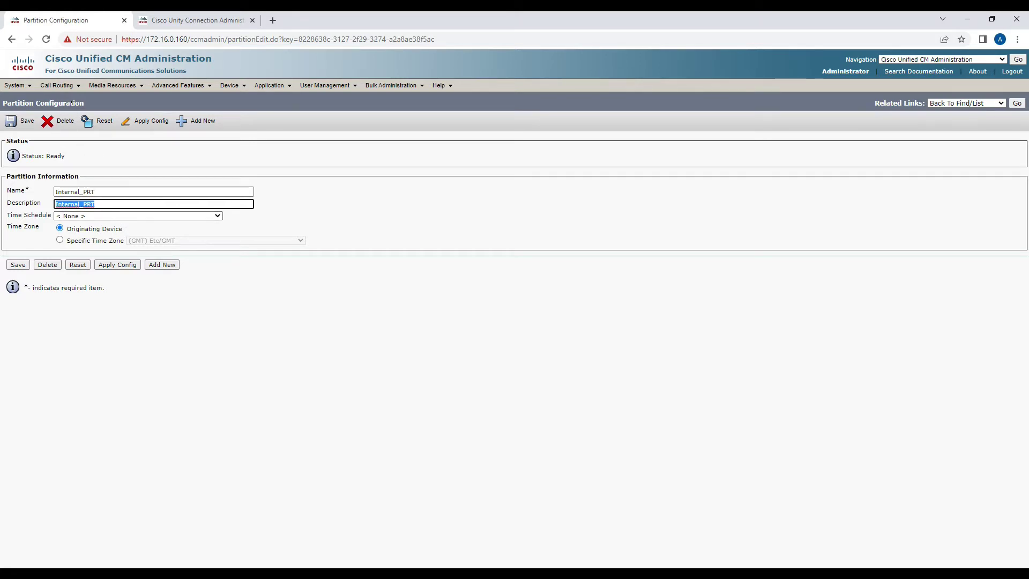
# Open the Internal_CSS calling search space and review its selected partitions
pyautogui.click(57, 85)
pyautogui.moveTo(115, 157)
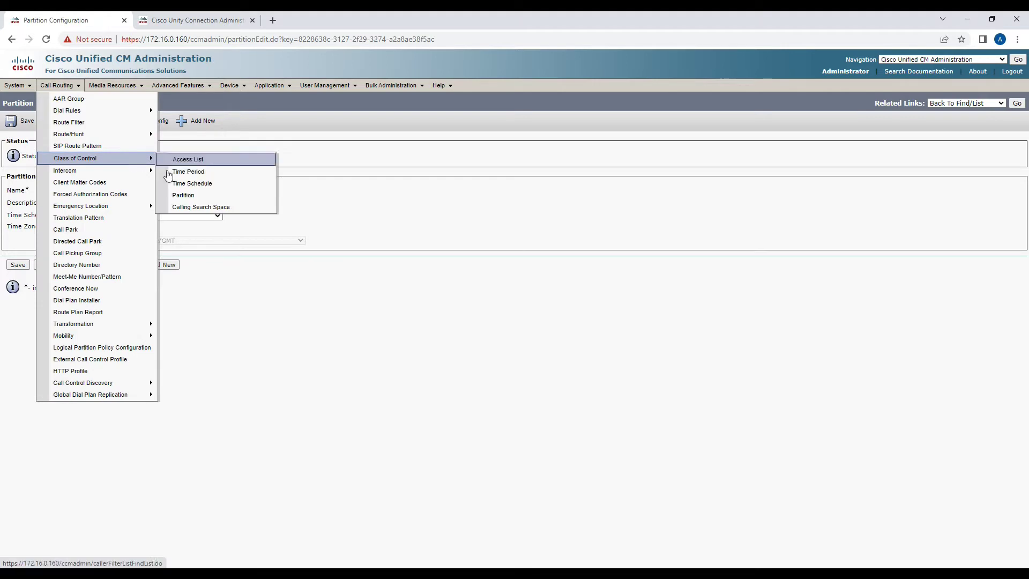
pyautogui.click(178, 207)
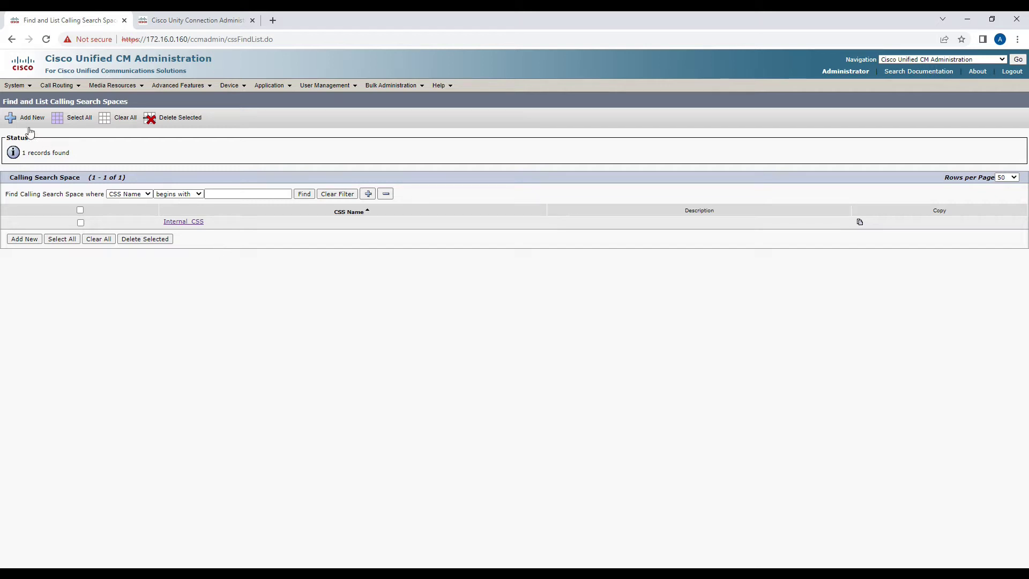
pyautogui.click(196, 227)
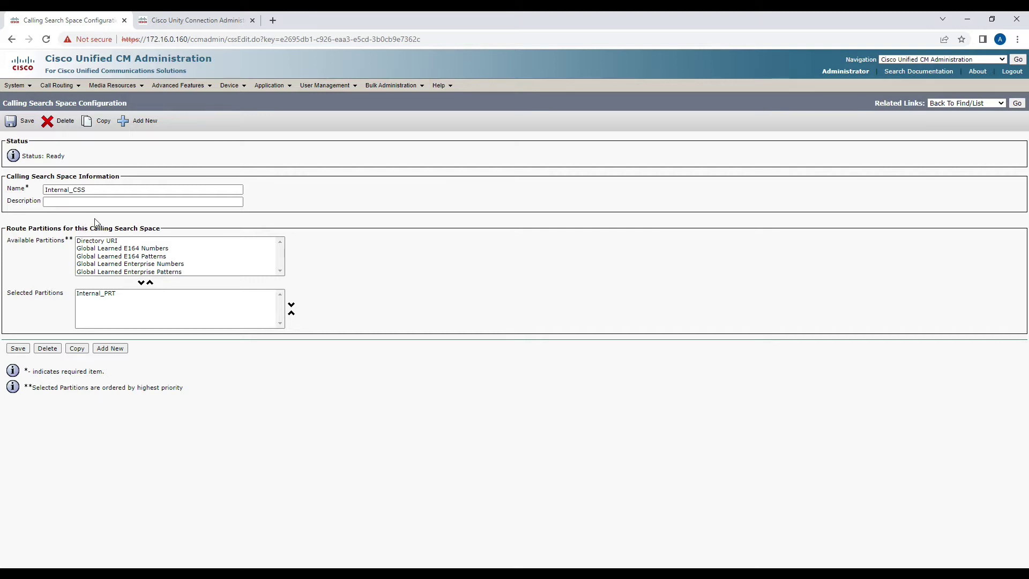
# List the SIP trunk security profiles and open the Non Secure SIP Trunk Profile
pyautogui.moveTo(22, 90)
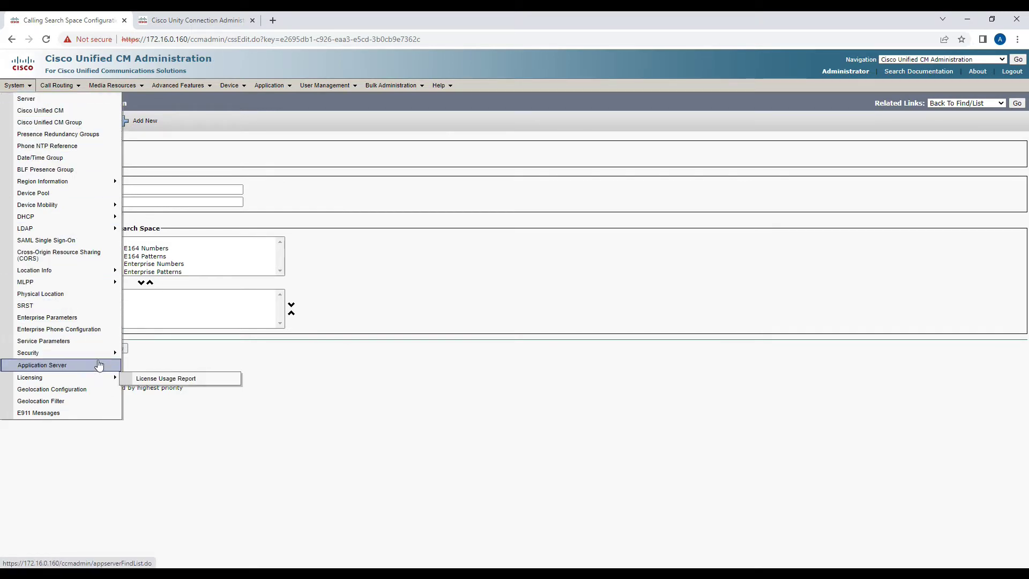
pyautogui.moveTo(107, 353)
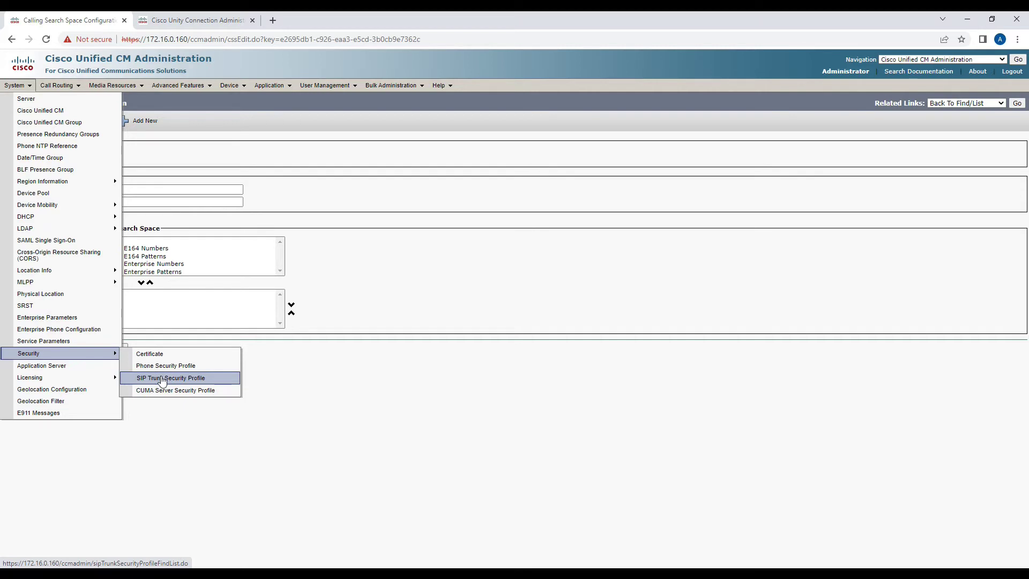
pyautogui.click(162, 380)
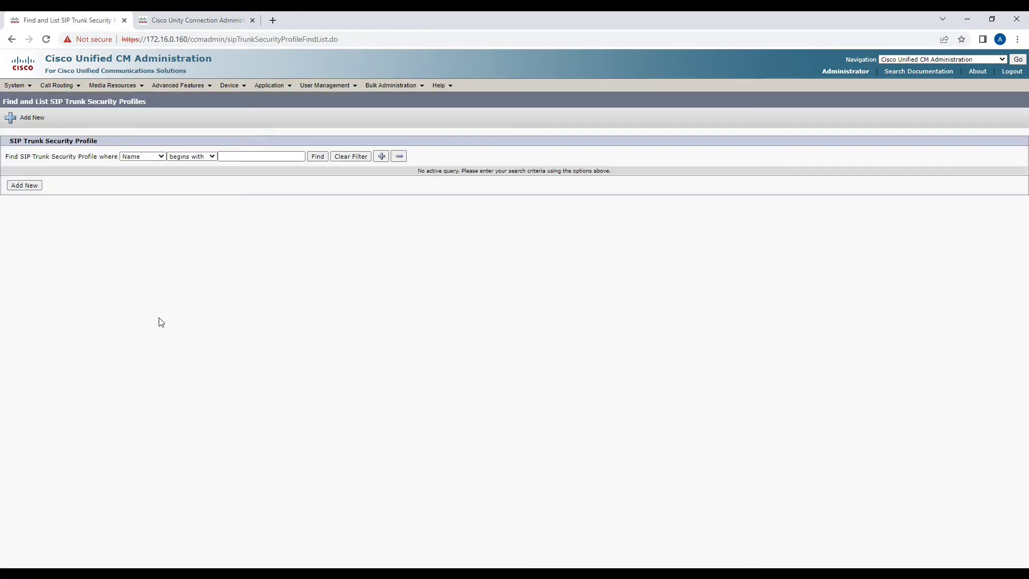
pyautogui.click(316, 159)
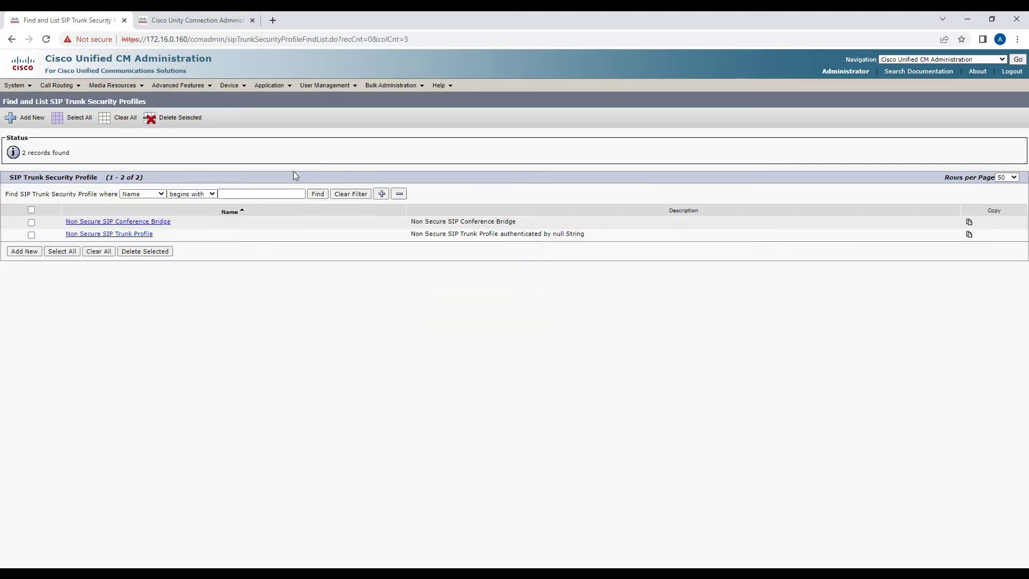
pyautogui.click(142, 236)
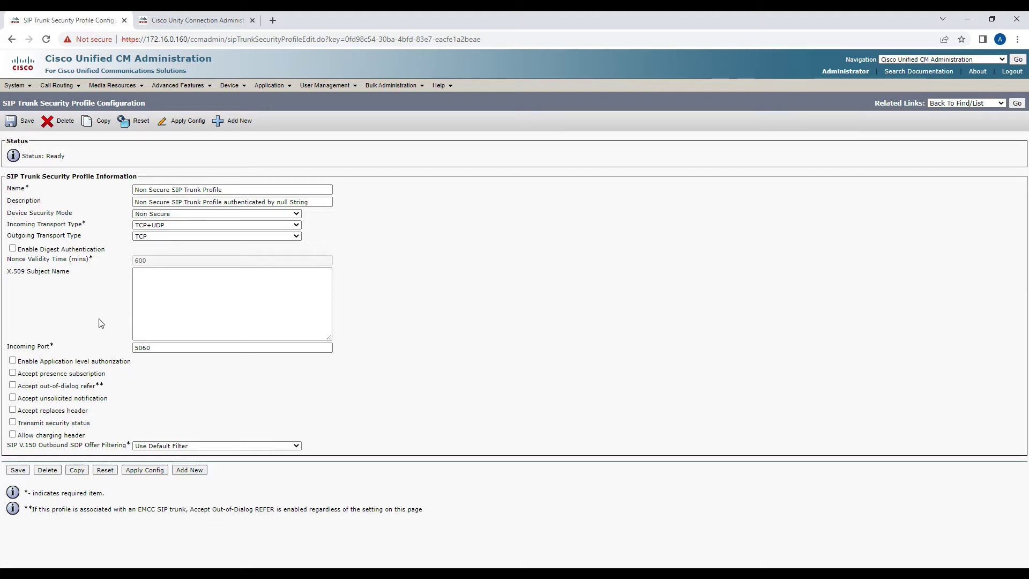
# Enable Accept out-of-dialog refer, Accept unsolicited notification and Accept replaces header in the profile, and save it
pyautogui.click(13, 385)
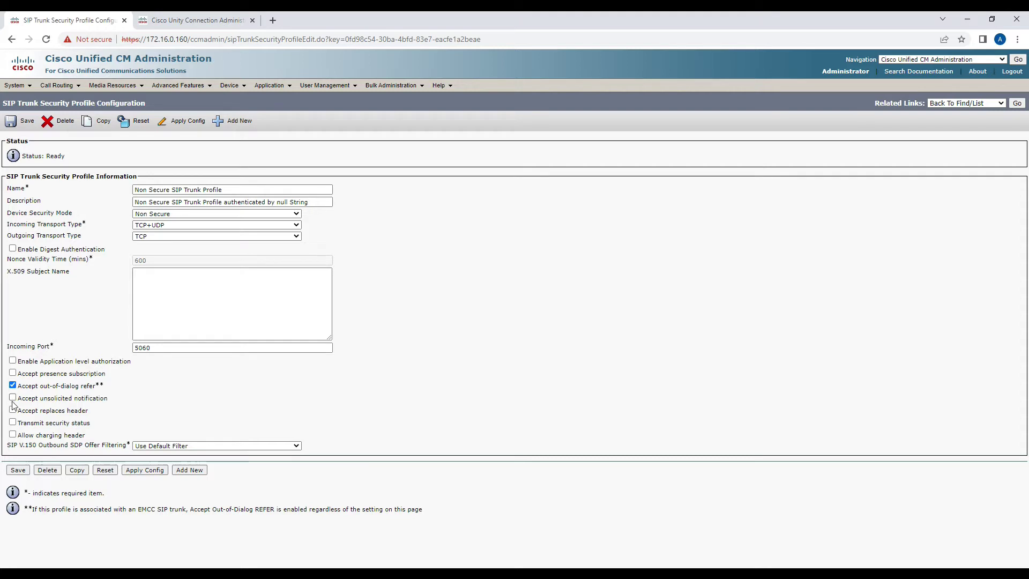
pyautogui.click(12, 398)
pyautogui.click(13, 410)
pyautogui.click(21, 473)
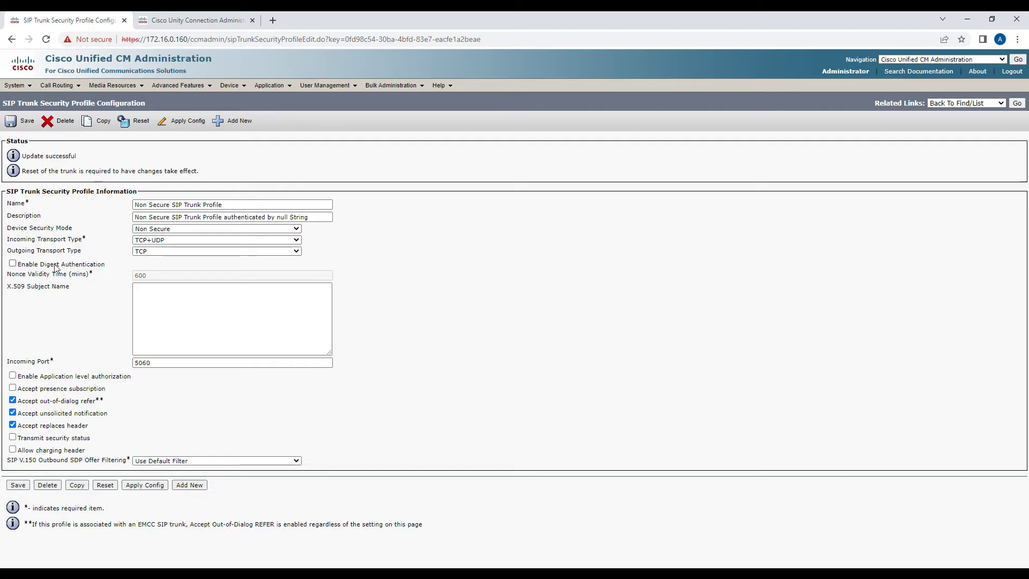
# Start a new trunk with type SIP Trunk, device protocol SIP and service type None(Default), and proceed to its configuration
pyautogui.moveTo(231, 86)
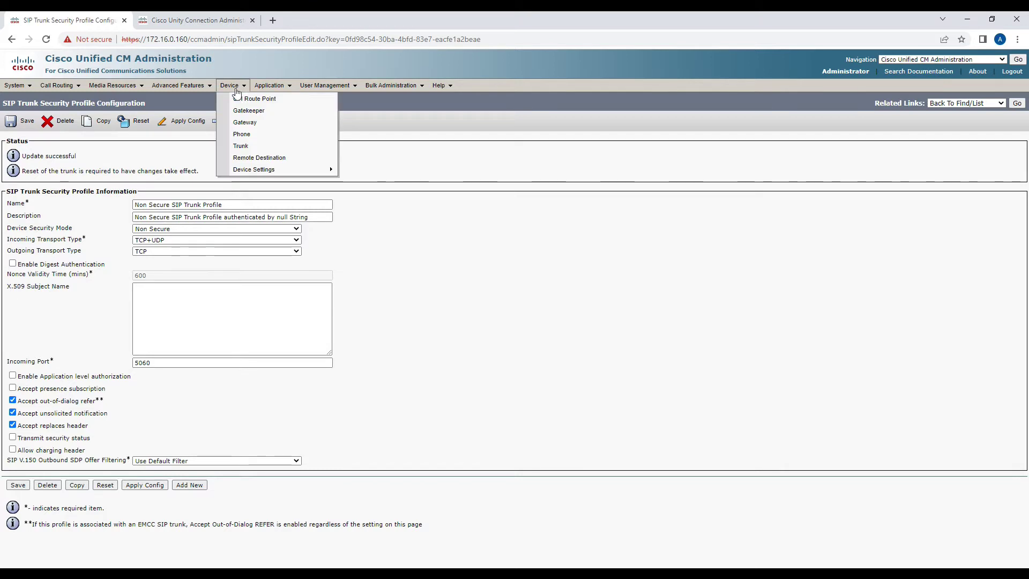
pyautogui.click(241, 146)
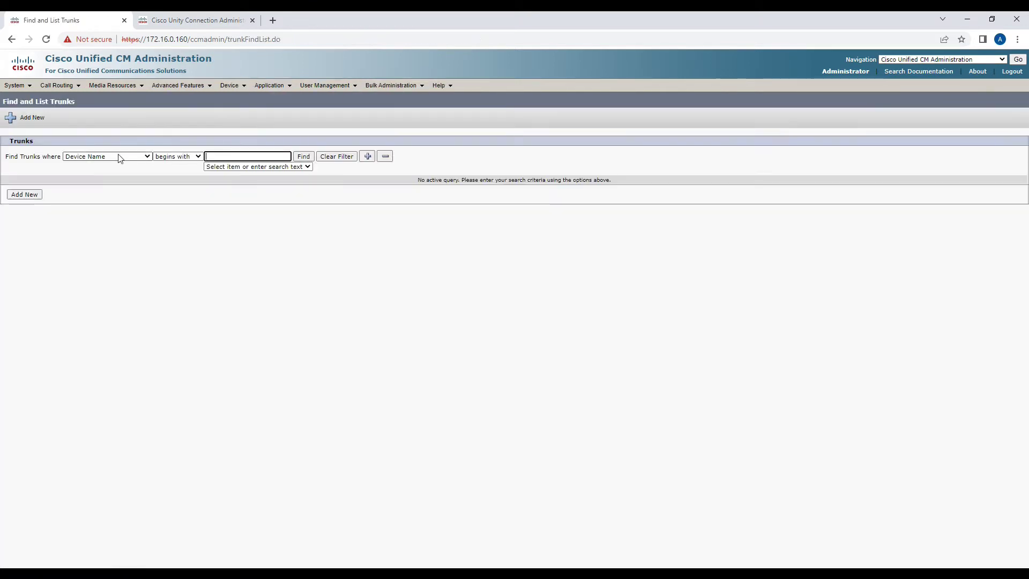
pyautogui.click(33, 127)
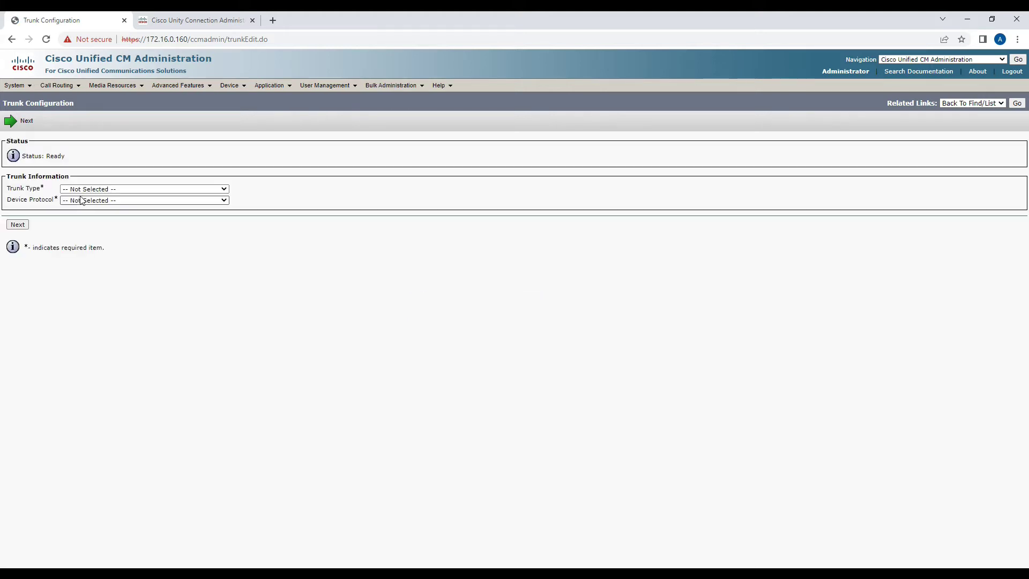
pyautogui.click(103, 191)
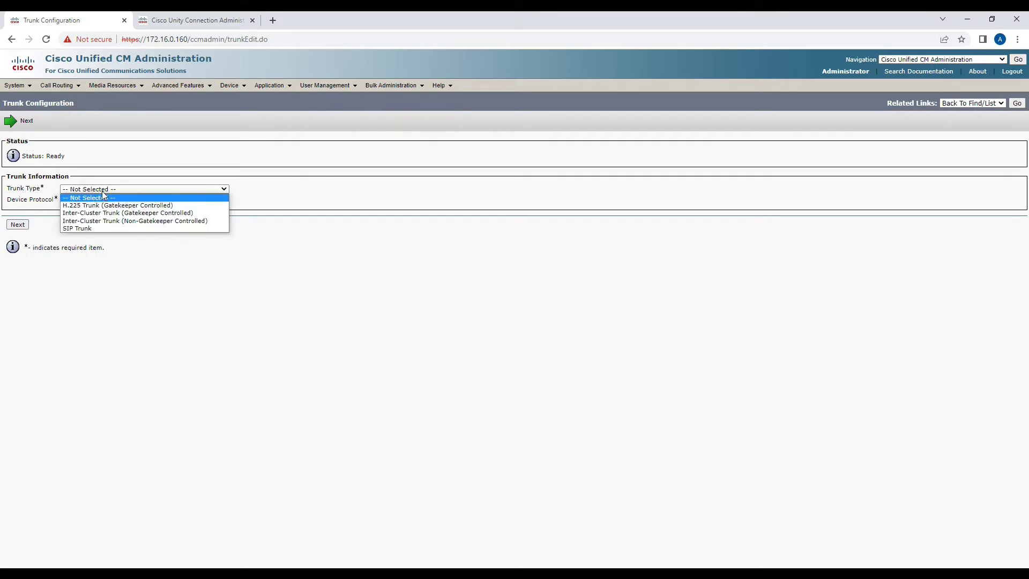
pyautogui.click(102, 228)
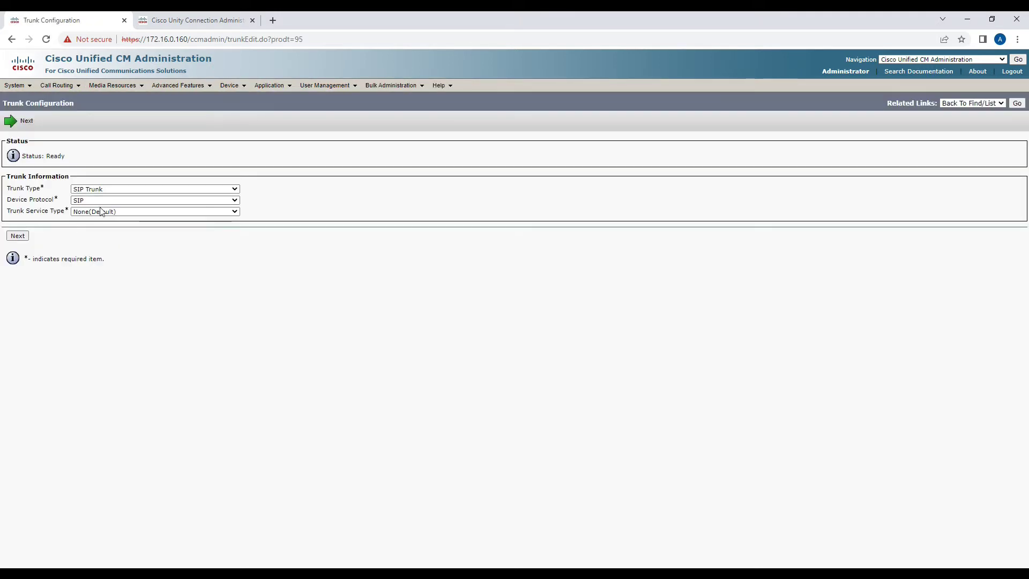
pyautogui.click(93, 201)
pyautogui.click(93, 201)
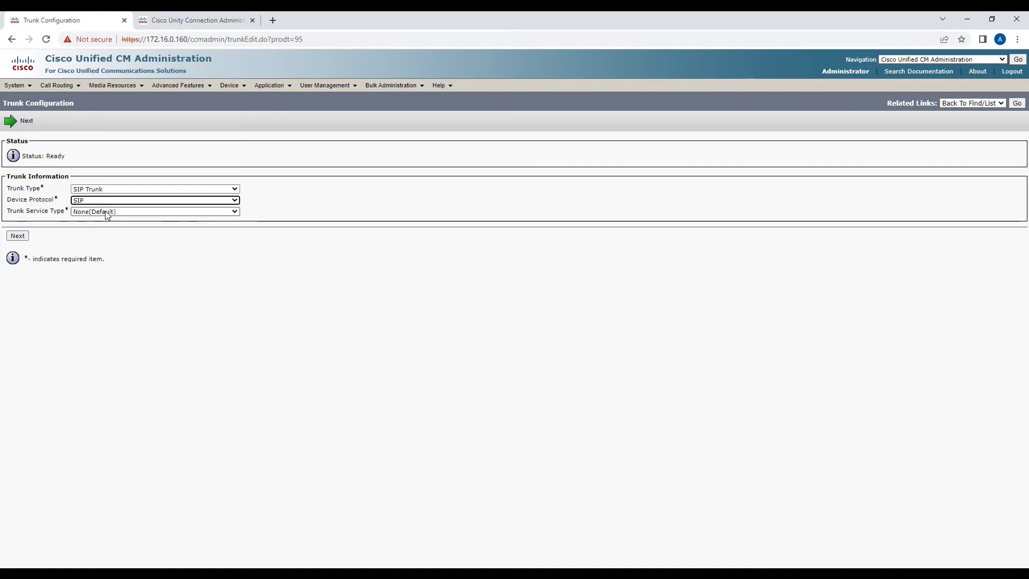
pyautogui.click(106, 211)
pyautogui.click(84, 221)
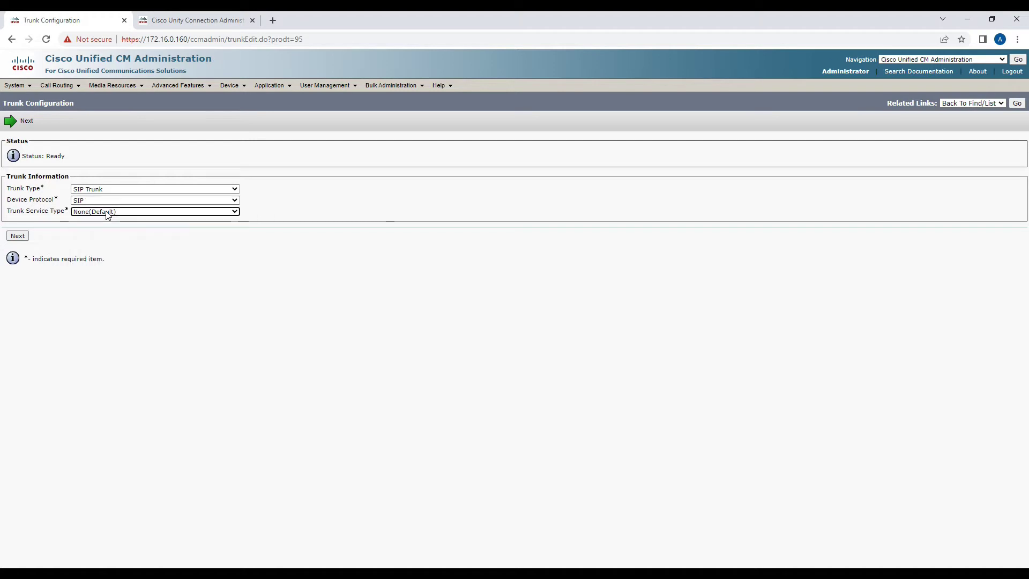
pyautogui.click(22, 237)
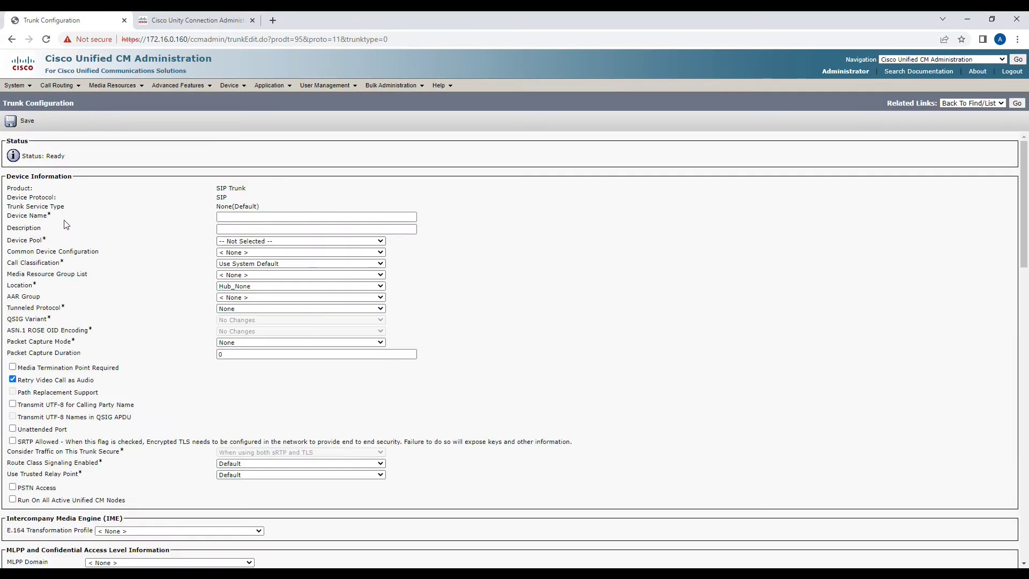
# Name the trunk UnityConnection_SIP_Trunk with the description CUC SIP Trunk, and assign it the Default device pool
pyautogui.click(245, 214)
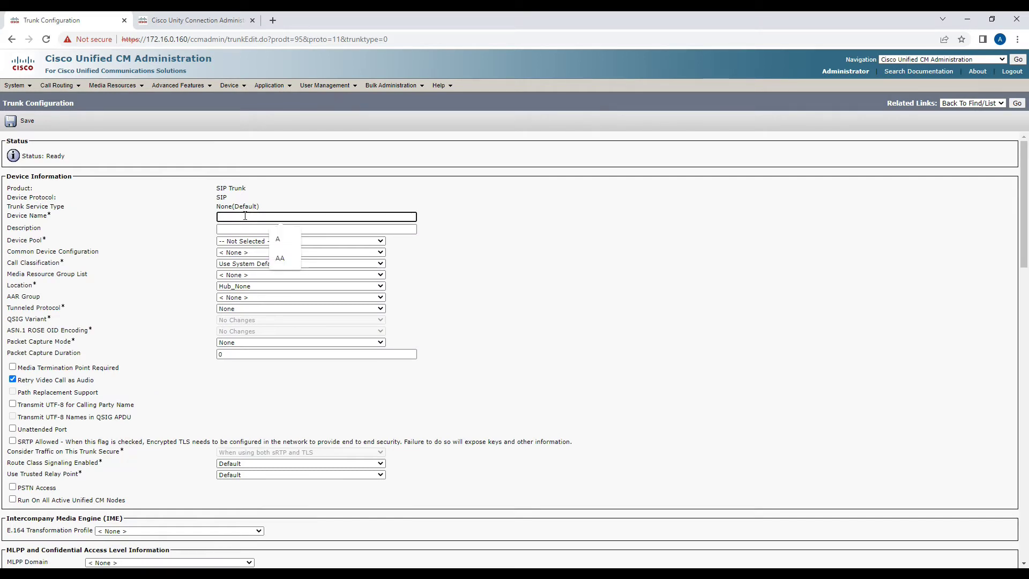
pyautogui.write('Un')
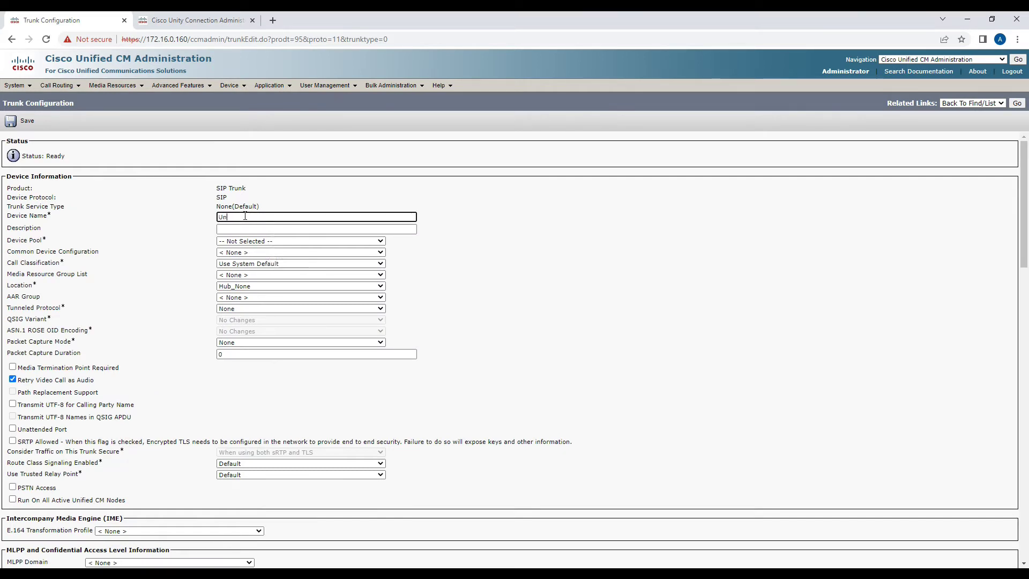
pyautogui.write('ityConnectioN_SIP_Trunk')
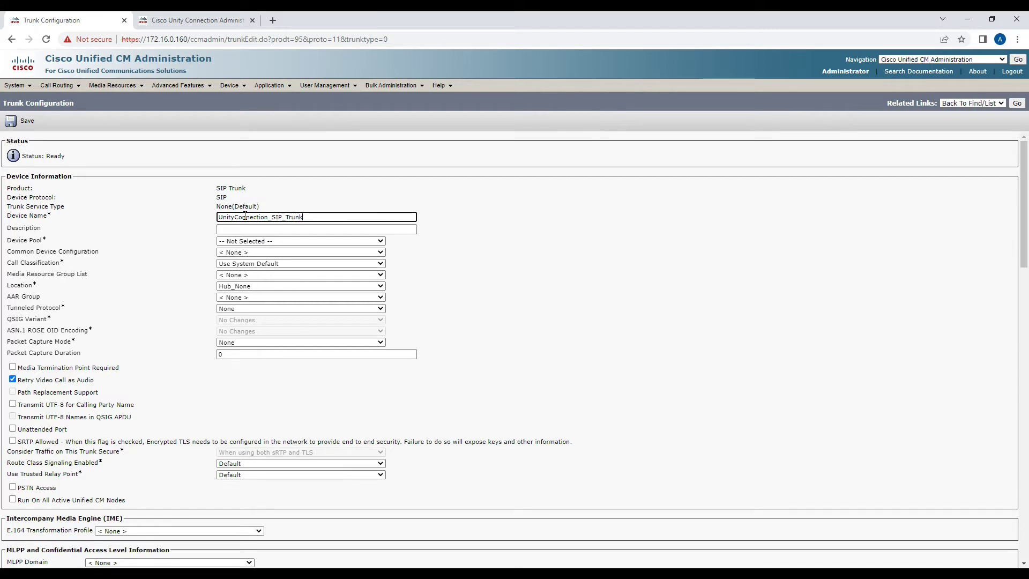
pyautogui.click(230, 230)
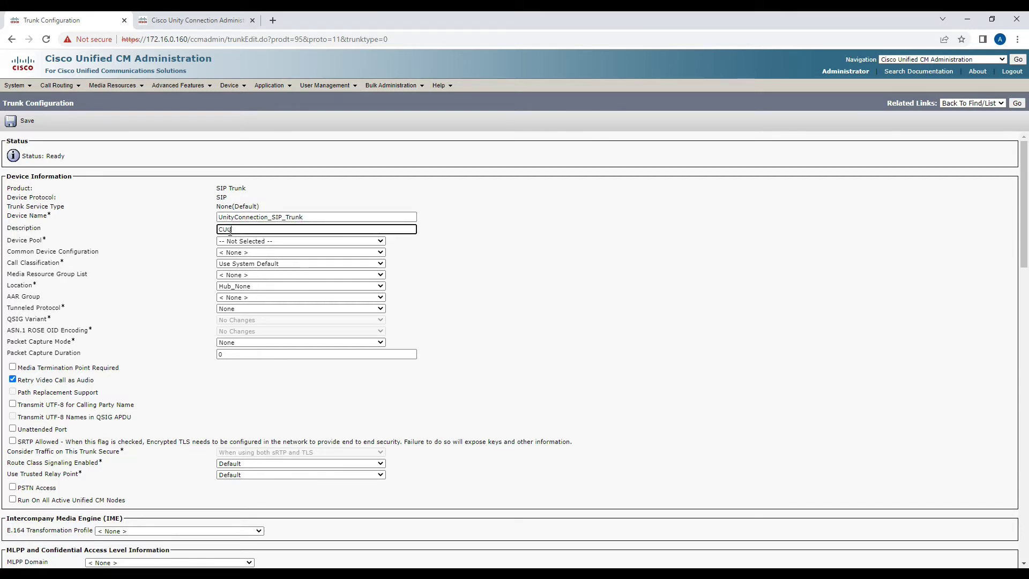
pyautogui.write('CUC SIP Trunk')
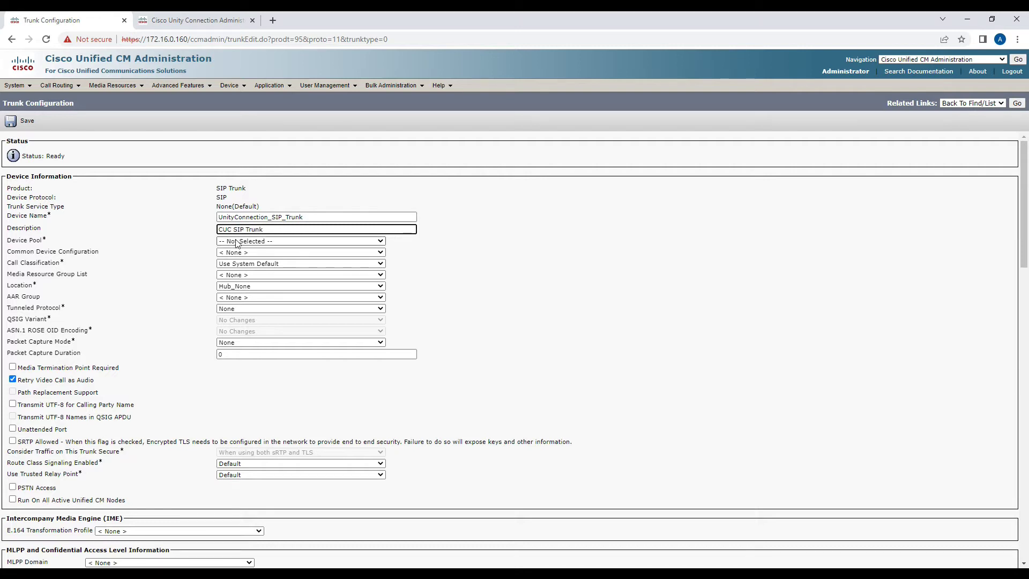
pyautogui.click(239, 242)
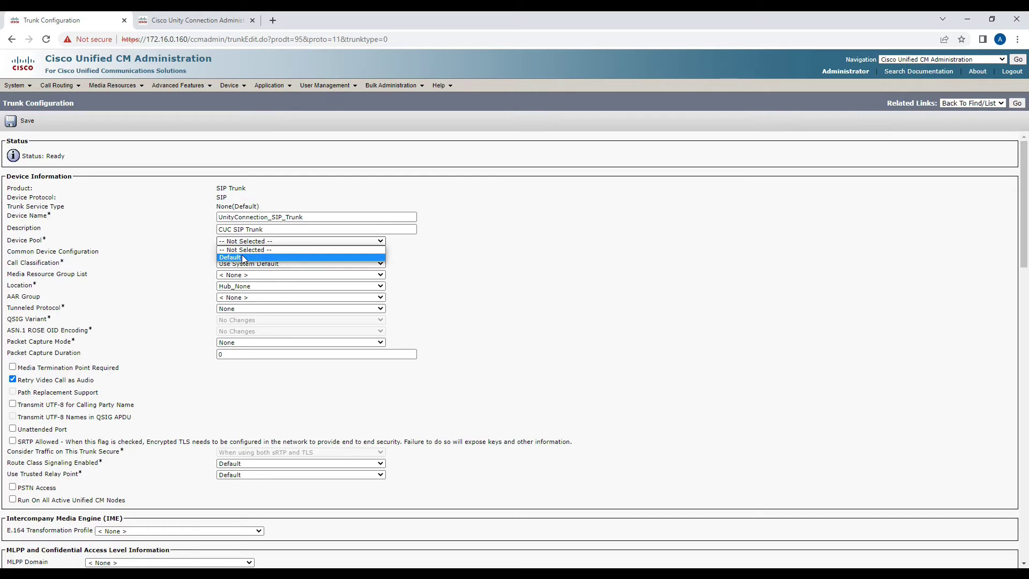
pyautogui.click(243, 258)
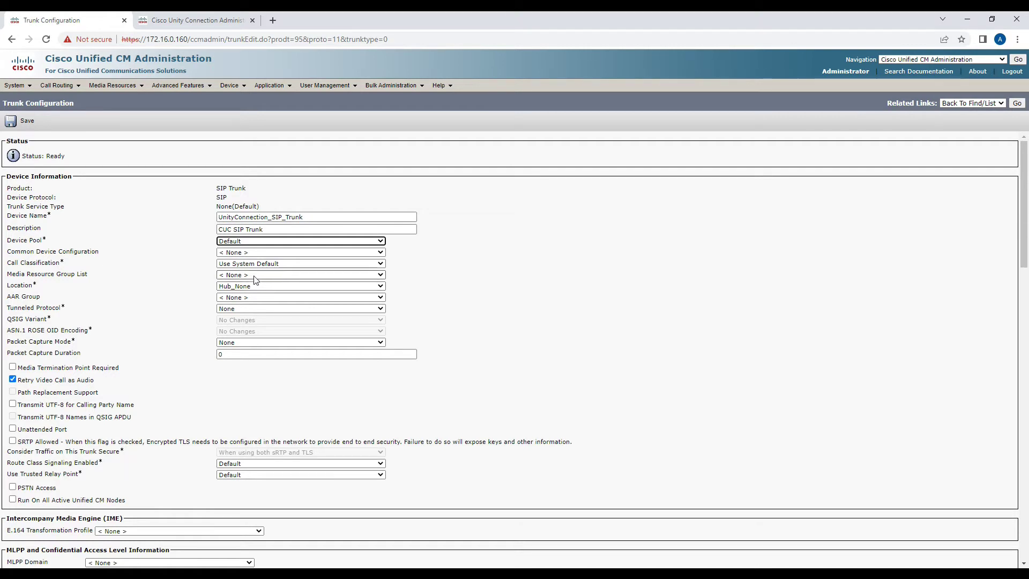
# Set the trunk's SIP destination address to 172.16.0.161
pyautogui.scroll(-3, 270, 323)
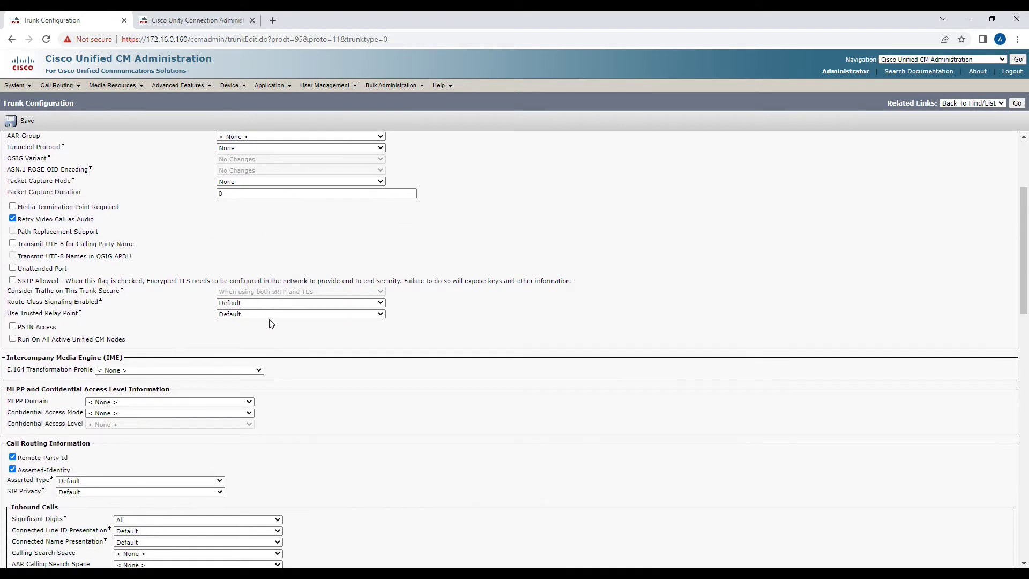
pyautogui.scroll(-1, 271, 323)
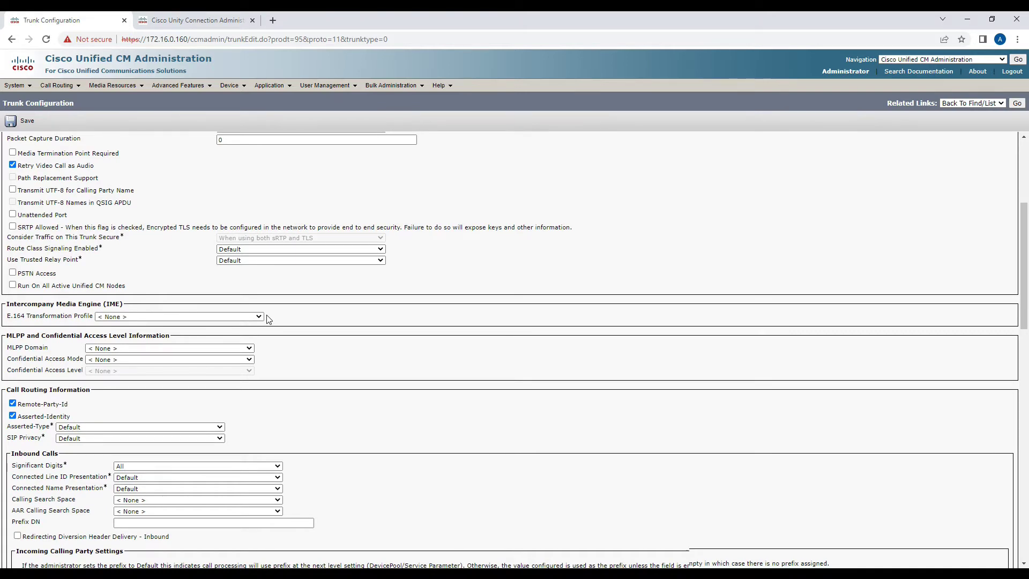
pyautogui.scroll(-1, 268, 317)
pyautogui.scroll(-3, 268, 314)
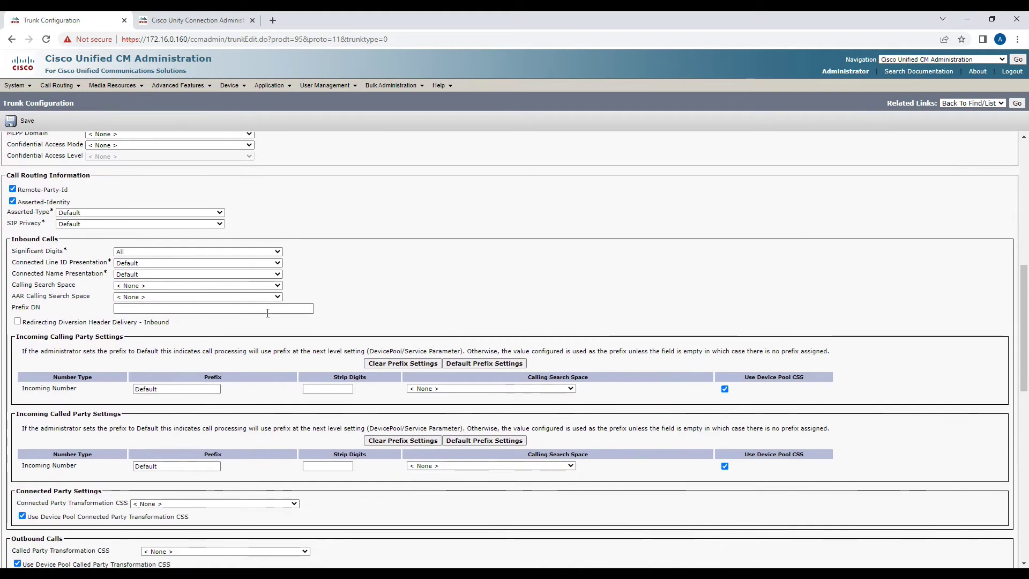
pyautogui.scroll(-3, 268, 313)
pyautogui.scroll(-5, 267, 313)
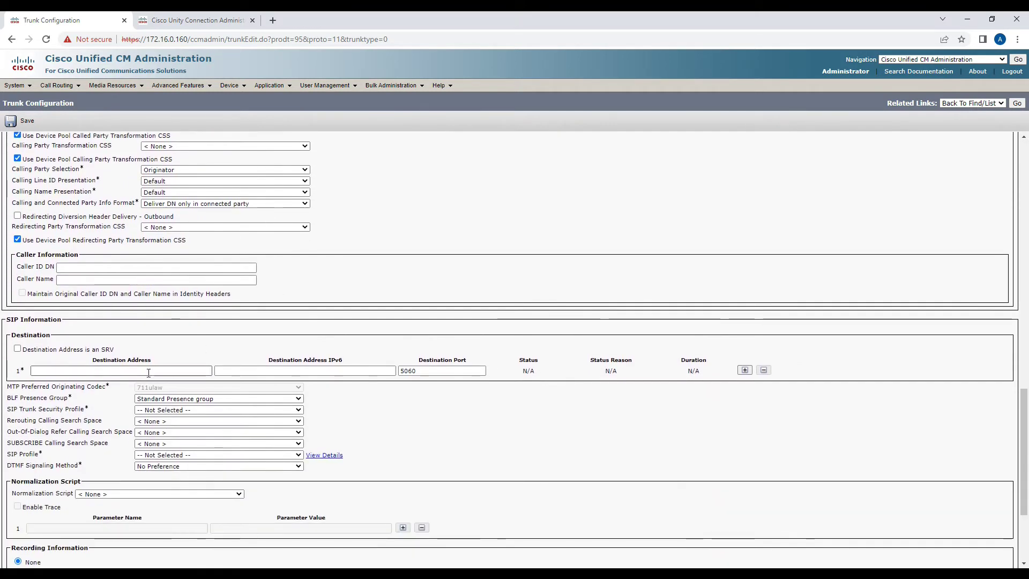
pyautogui.click(148, 371)
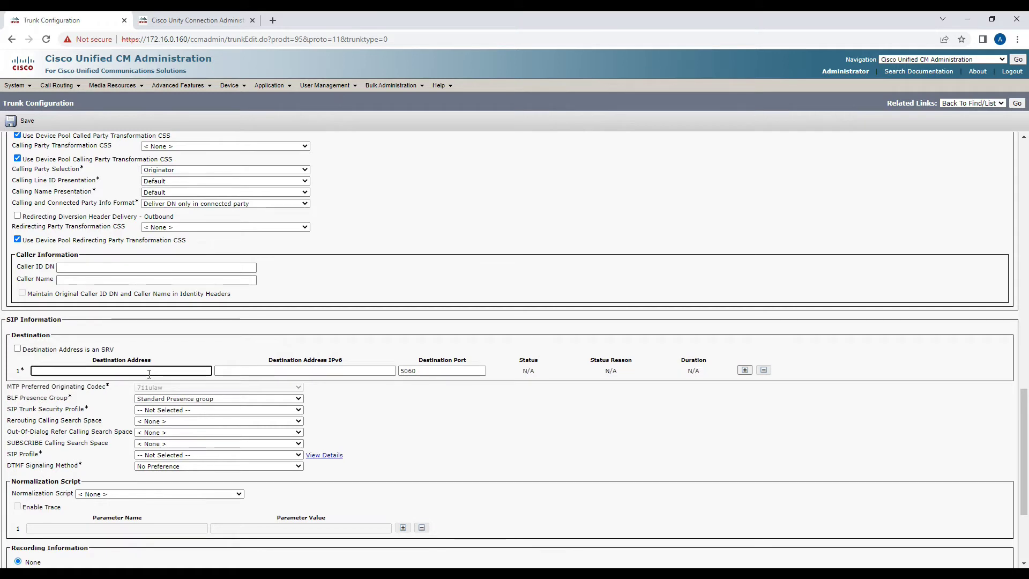
pyautogui.write('172.1')
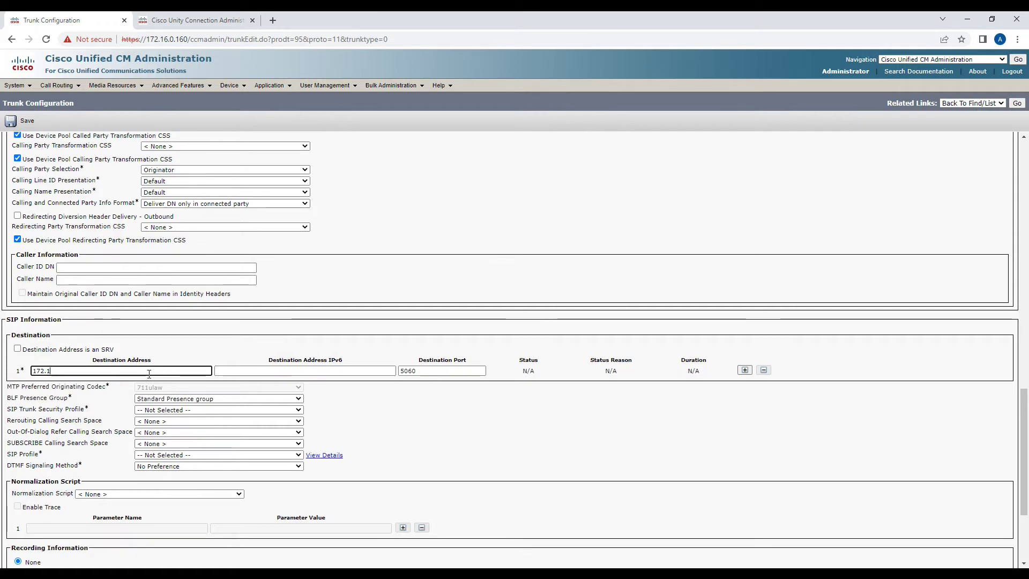
pyautogui.write('6.0.1')
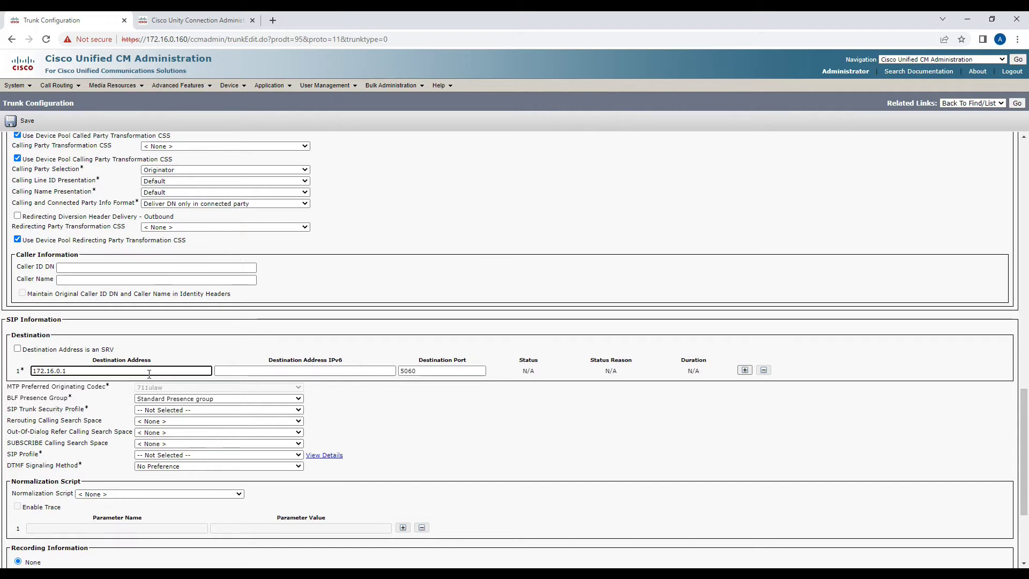
pyautogui.write('61')
pyautogui.press('Tab')
pyautogui.press('Tab')
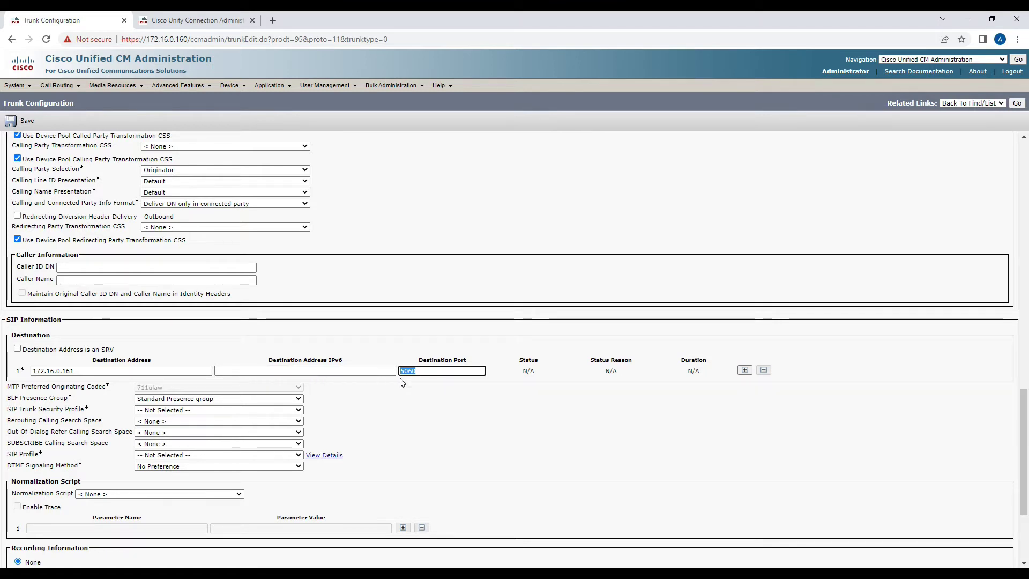
# Set the trunk's SIP trunk security profile to Non Secure SIP Trunk Profile and its SIP profile to Standard SIP Profile
pyautogui.click(422, 374)
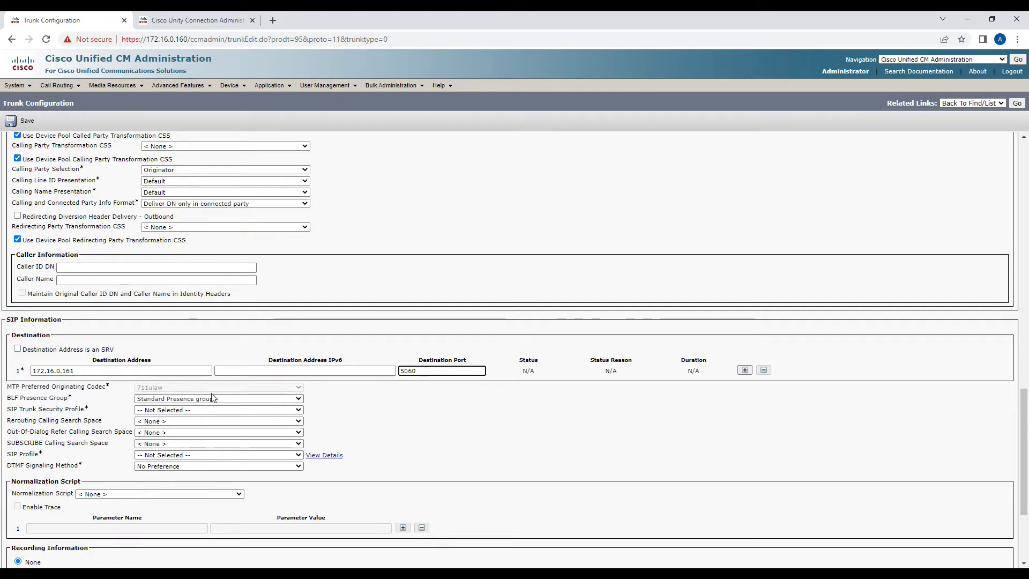
pyautogui.click(184, 410)
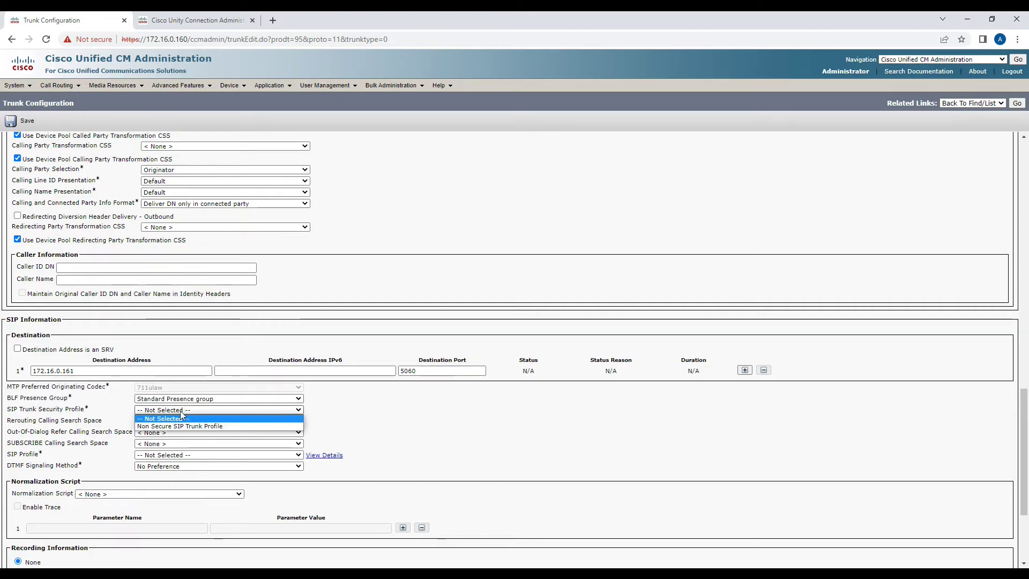
pyautogui.click(185, 427)
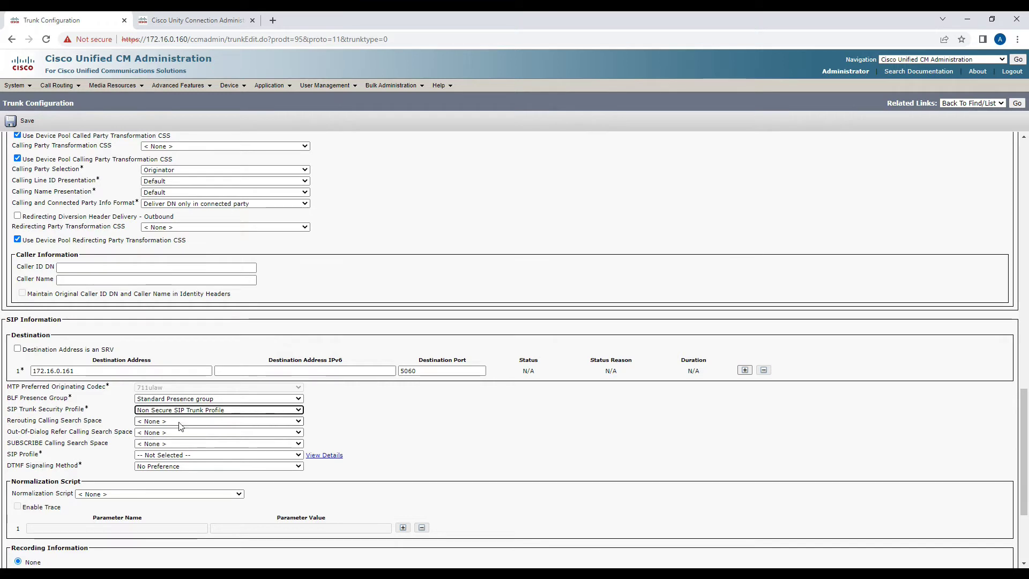
pyautogui.click(179, 454)
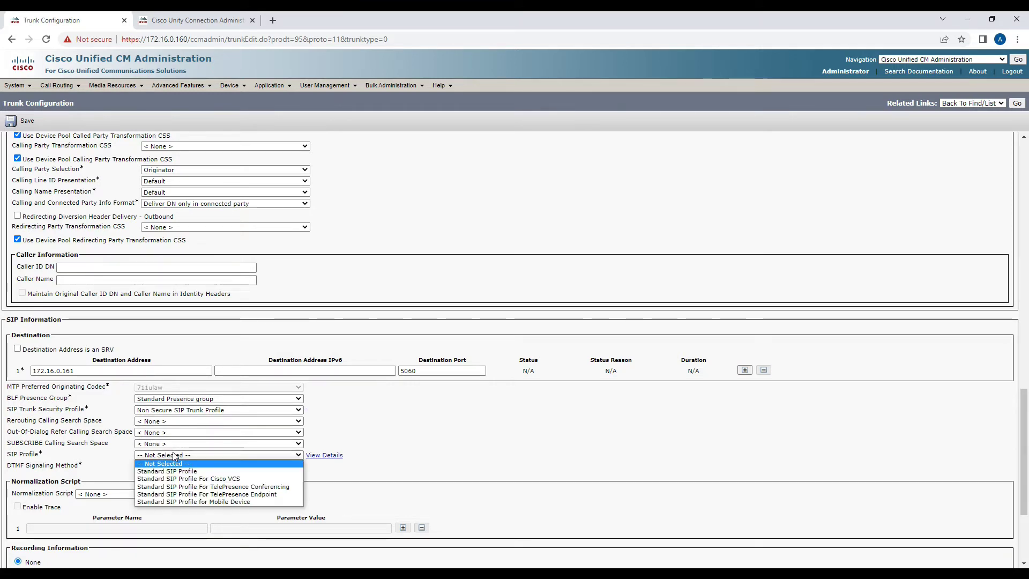
pyautogui.click(175, 472)
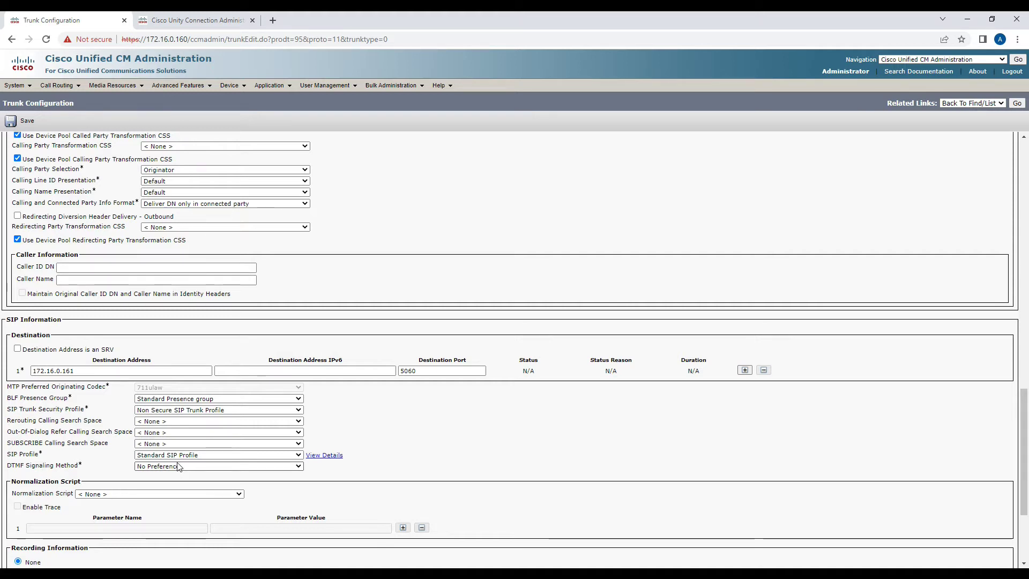
# Save the new SIP trunk and reset it so its configuration takes effect
pyautogui.scroll(-2, 179, 466)
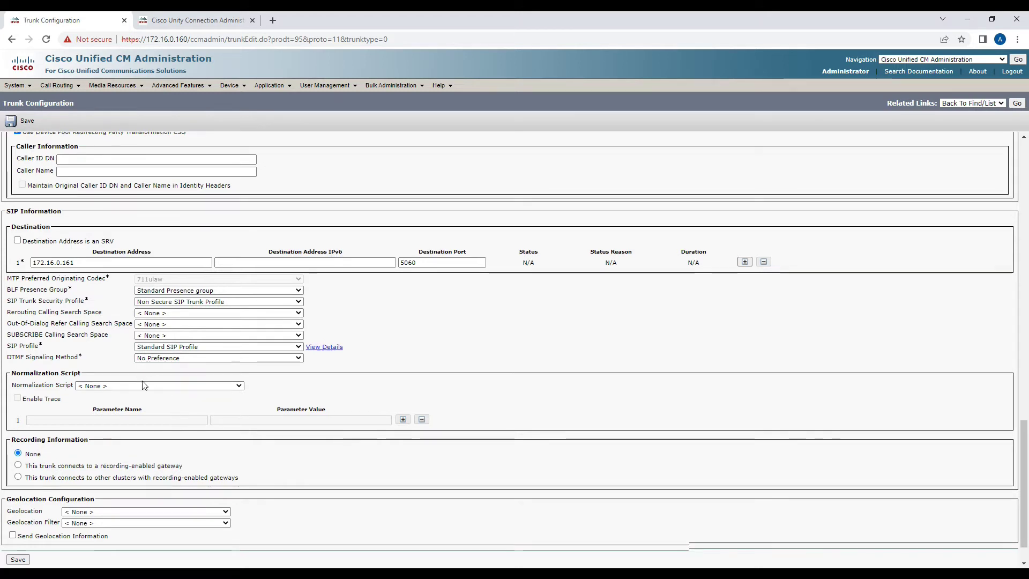
pyautogui.scroll(-1, 109, 406)
pyautogui.click(18, 517)
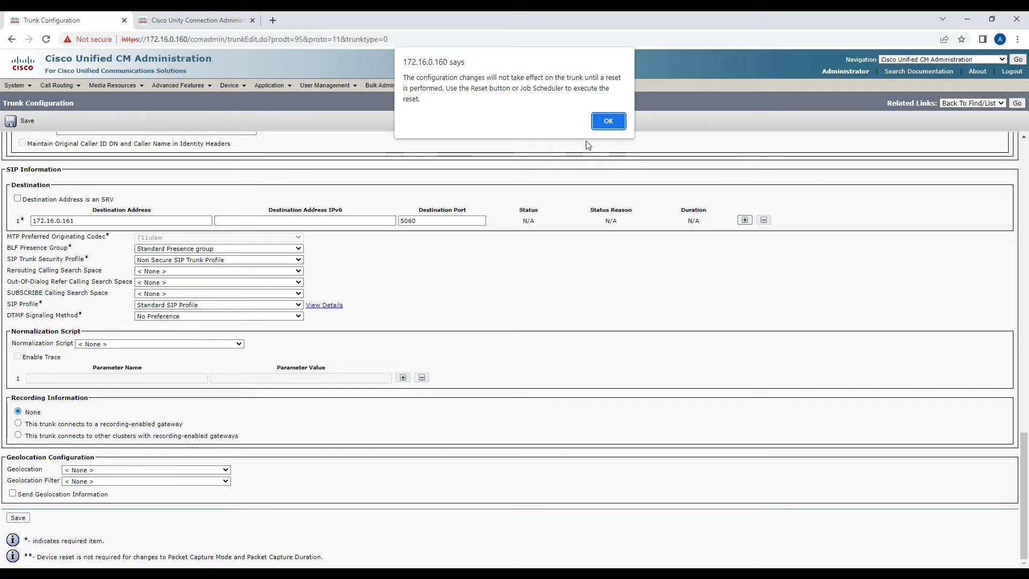
pyautogui.click(608, 121)
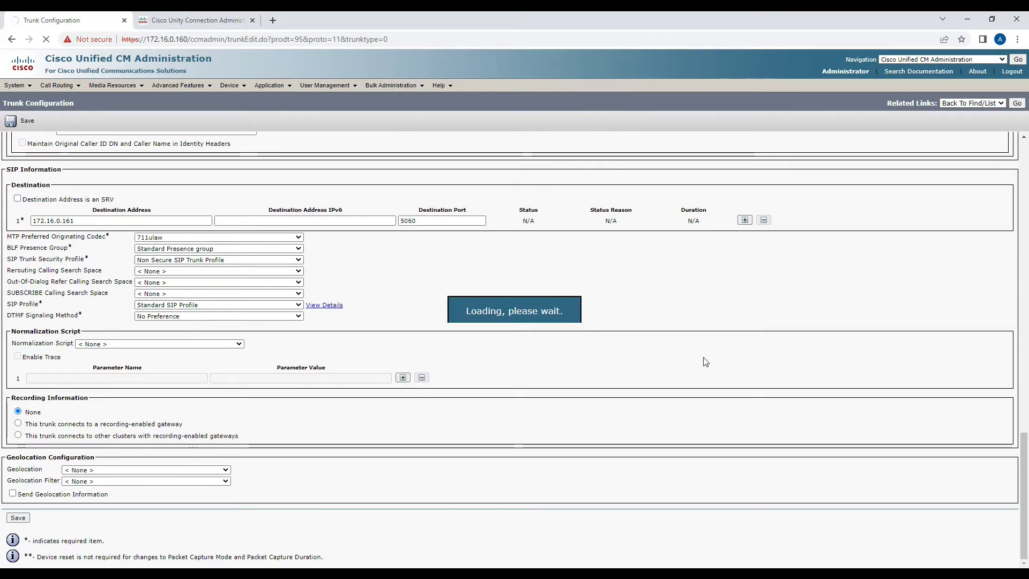
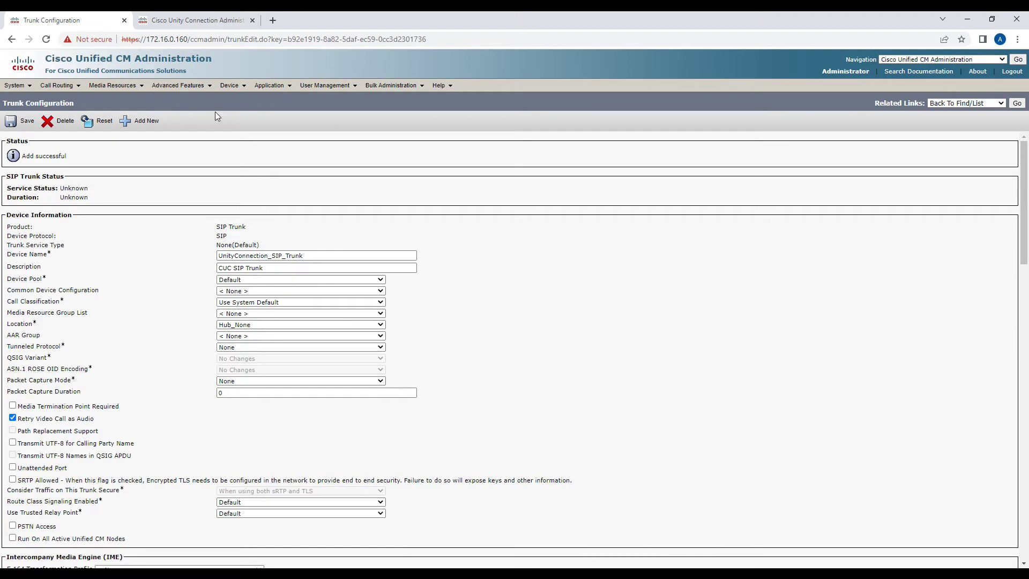
pyautogui.click(99, 132)
pyautogui.click(184, 345)
pyautogui.click(246, 344)
# Start a new route pattern from the call routing configuration
pyautogui.click(59, 85)
pyautogui.moveTo(107, 135)
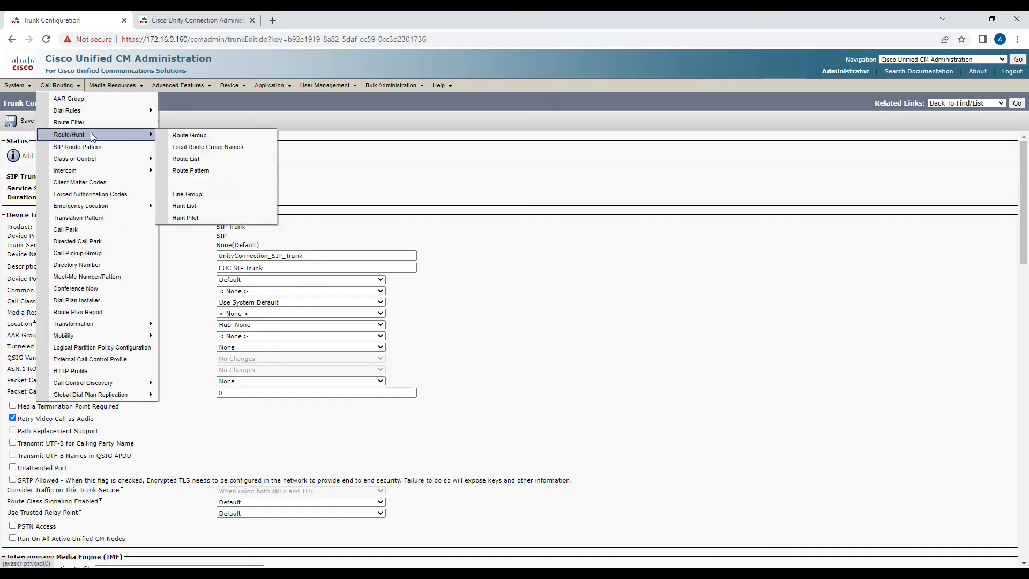
pyautogui.click(179, 172)
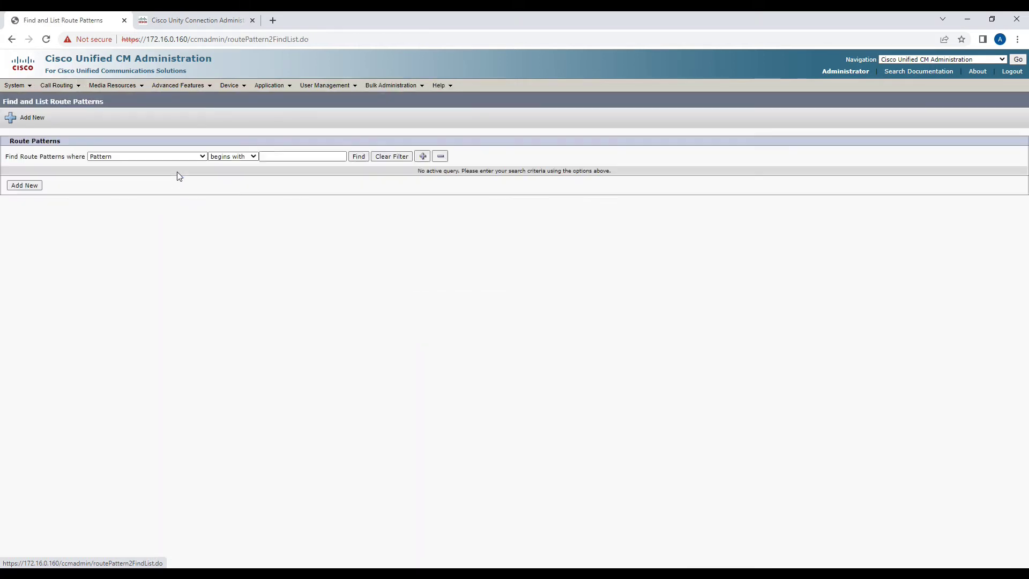
pyautogui.click(27, 118)
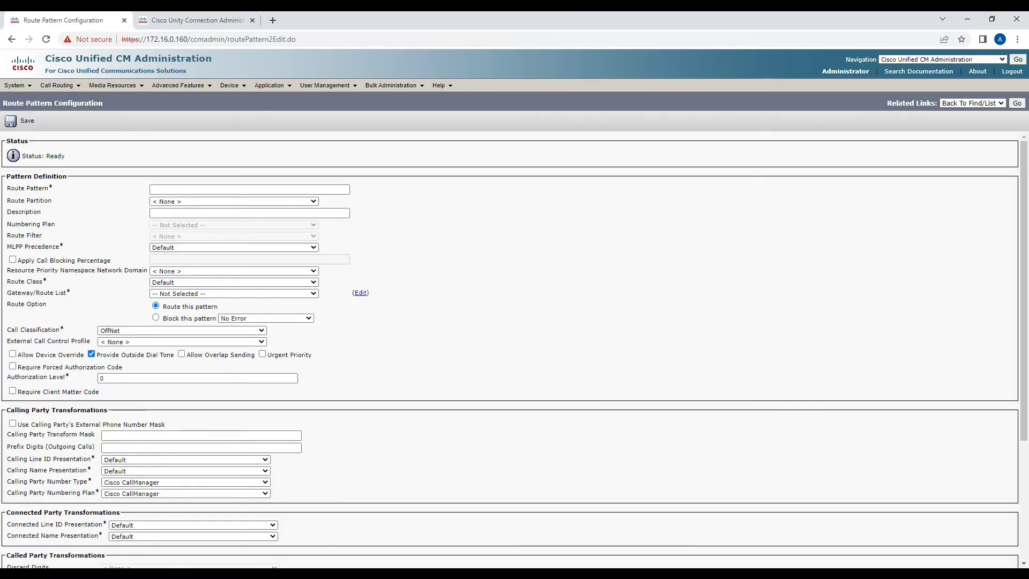
# Check the numbering in the call-flow diagram in Photos, and set the route pattern to 10049 in partition Internal_PRT
pyautogui.hotkey('alt', 'Tab')
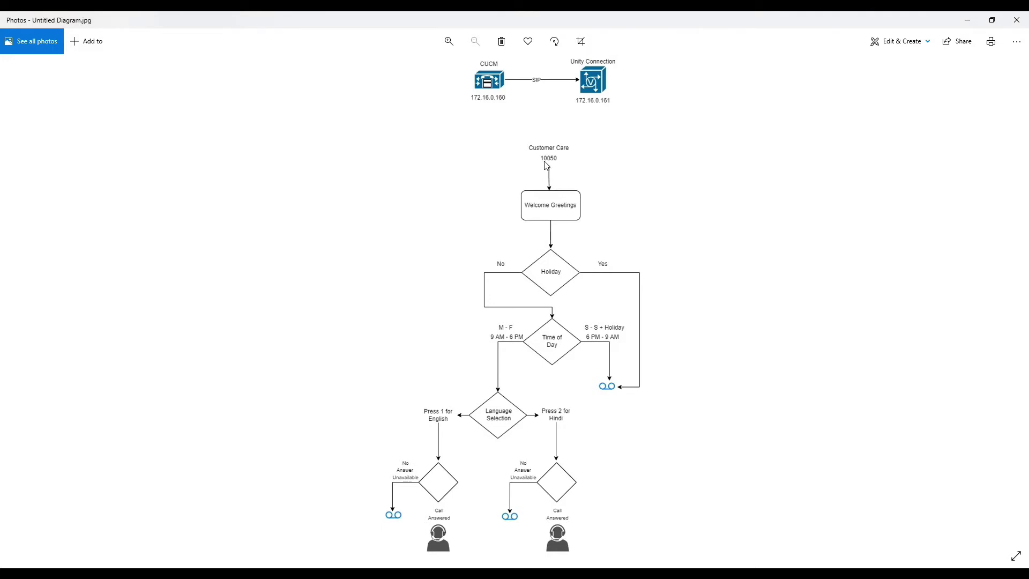
pyautogui.click(968, 19)
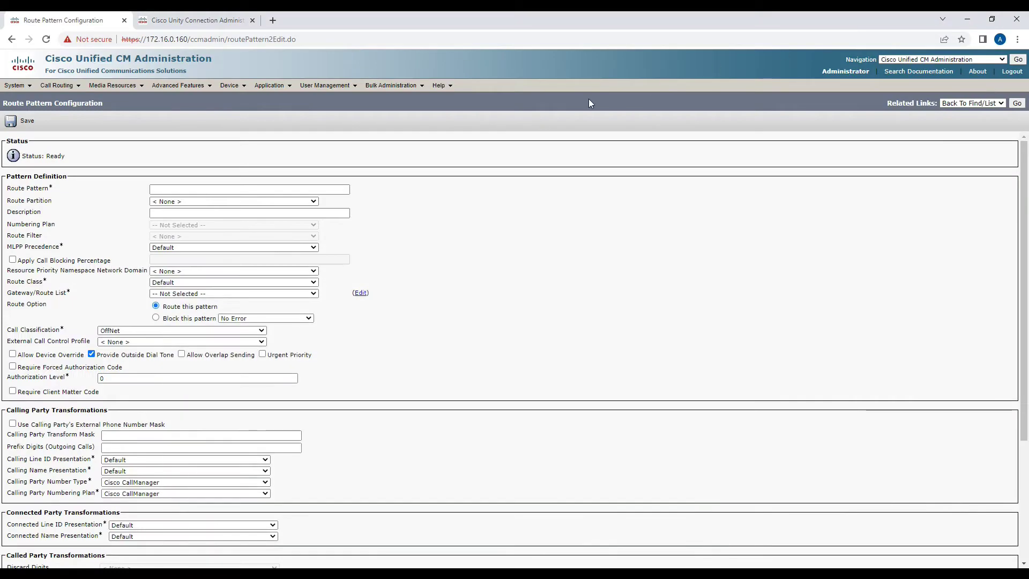
pyautogui.click(242, 189)
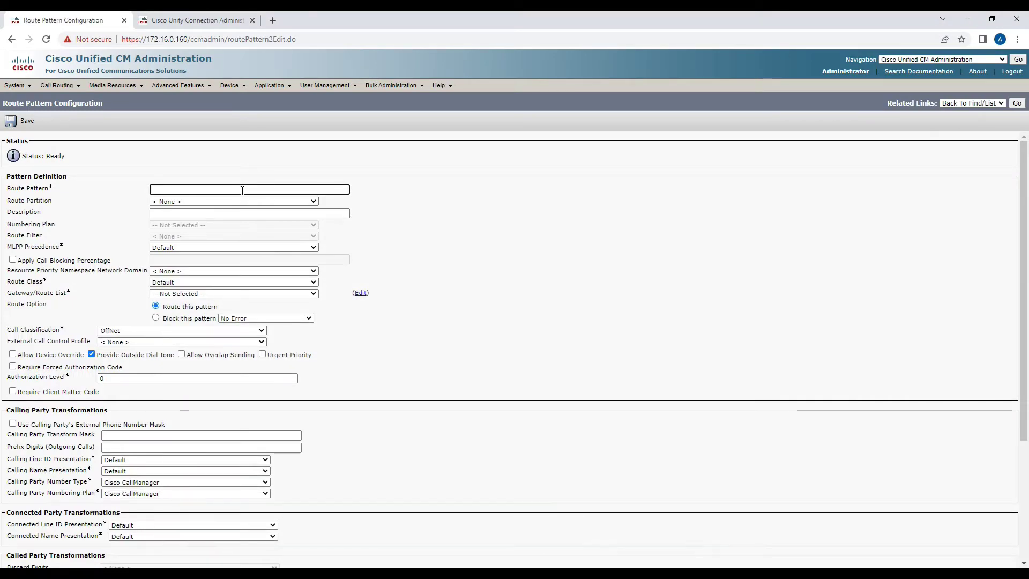
pyautogui.write('1000')
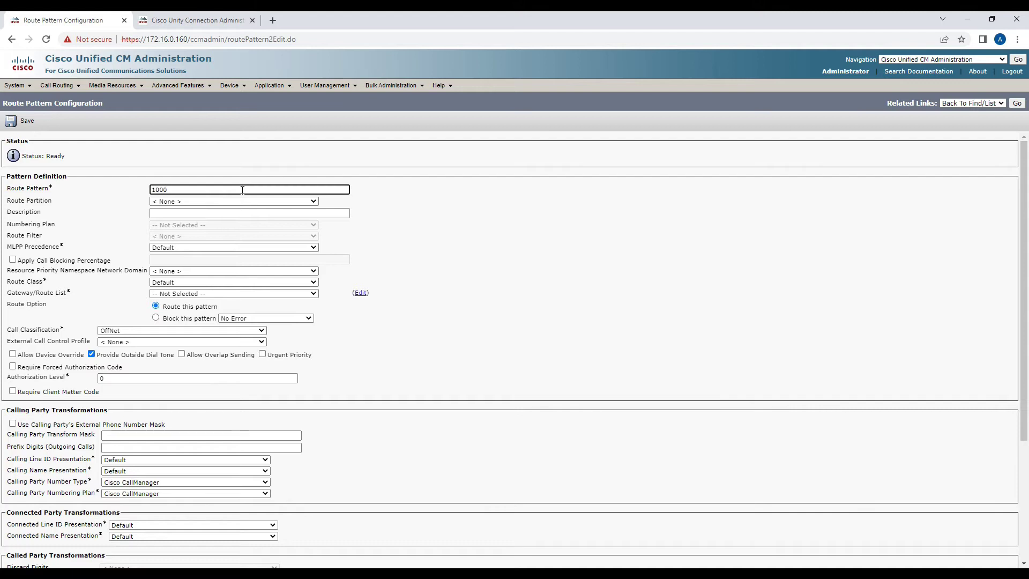
pyautogui.write('49')
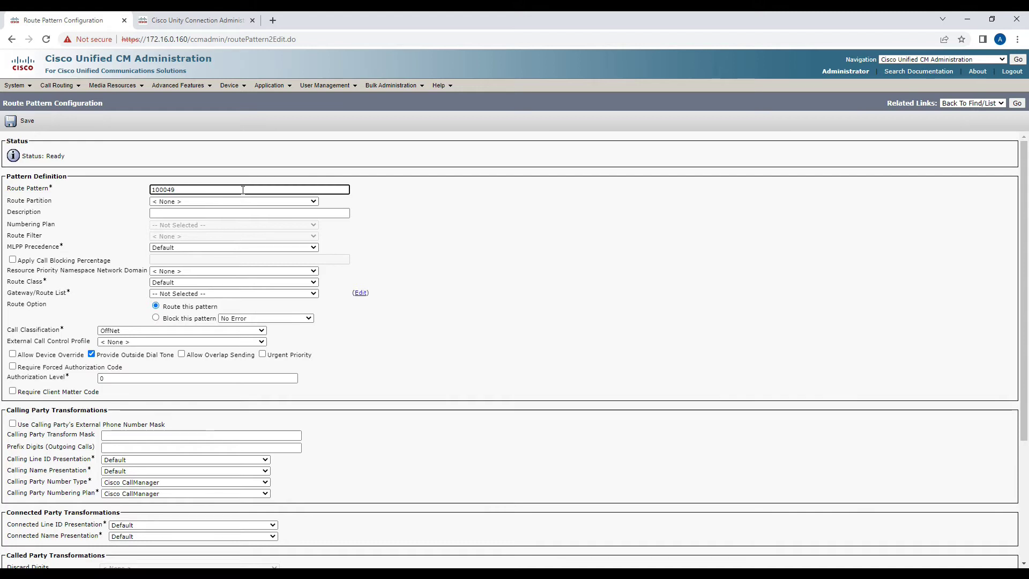
pyautogui.press('BackSpace')
pyautogui.click(220, 201)
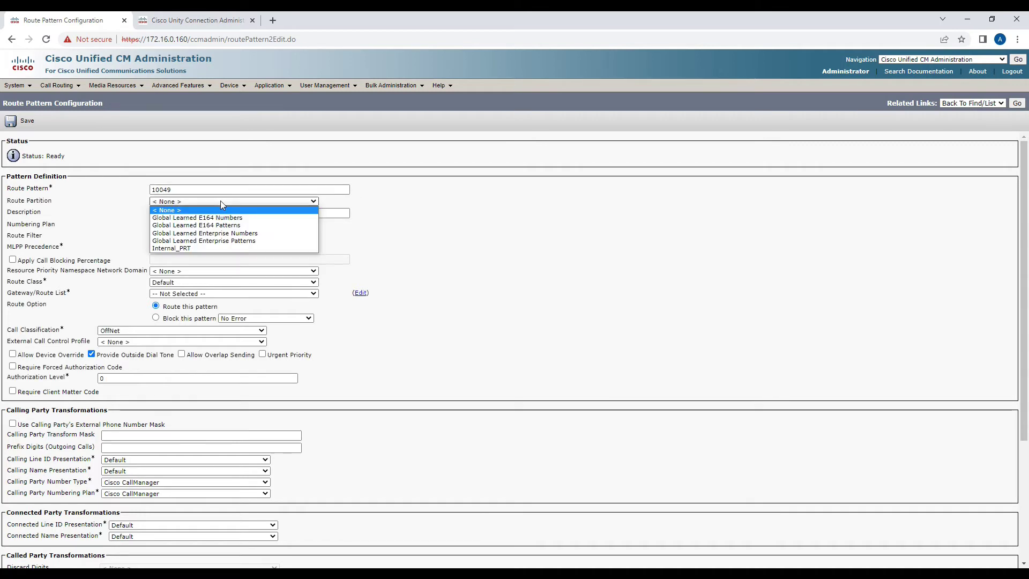
pyautogui.click(214, 247)
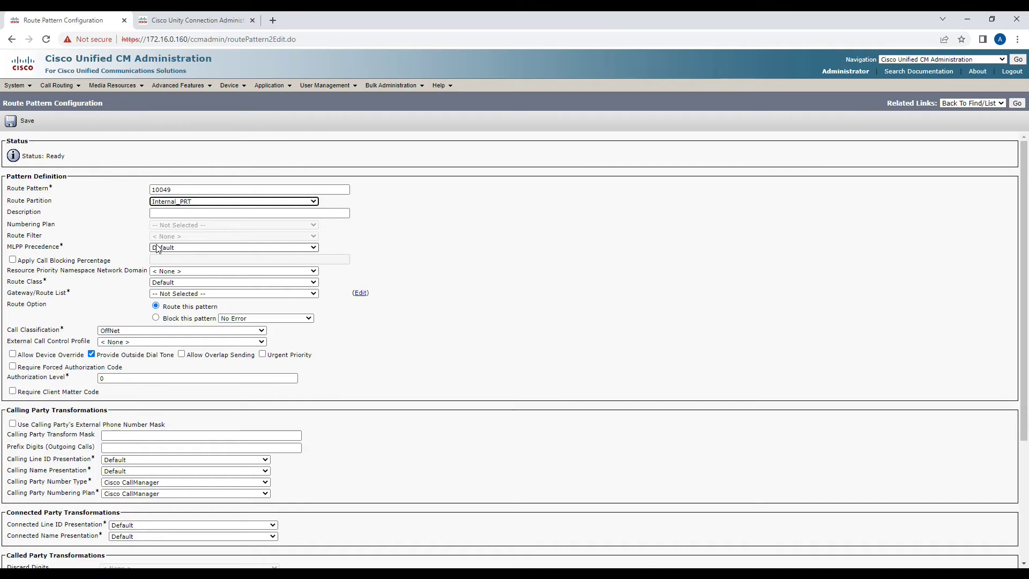
# Describe the route pattern as Unity Connection Route Pattern and select UnityConnection_SIP_Trunk as its gateway/route list
pyautogui.click(156, 214)
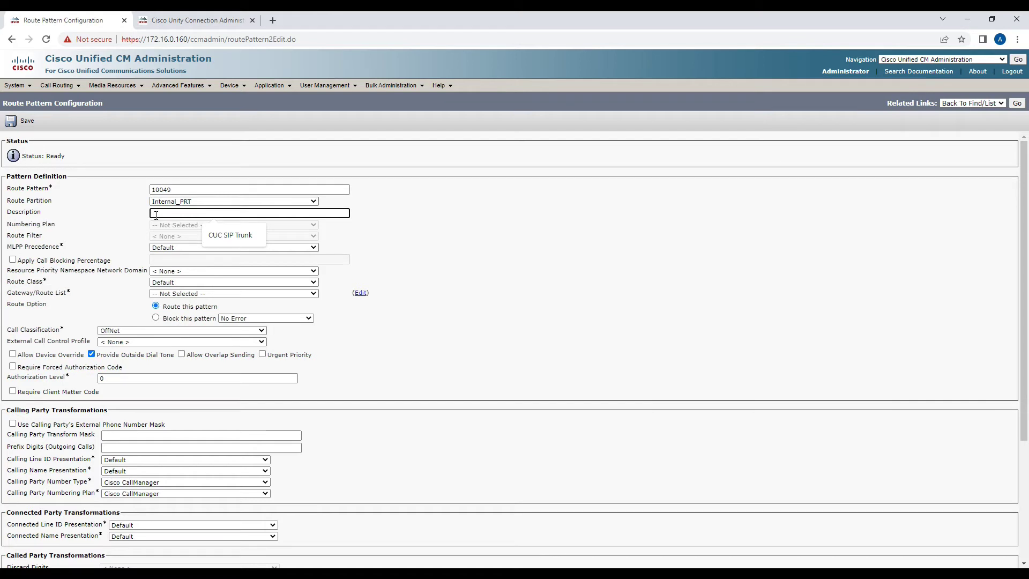
pyautogui.write('Unit')
pyautogui.write('y Connec')
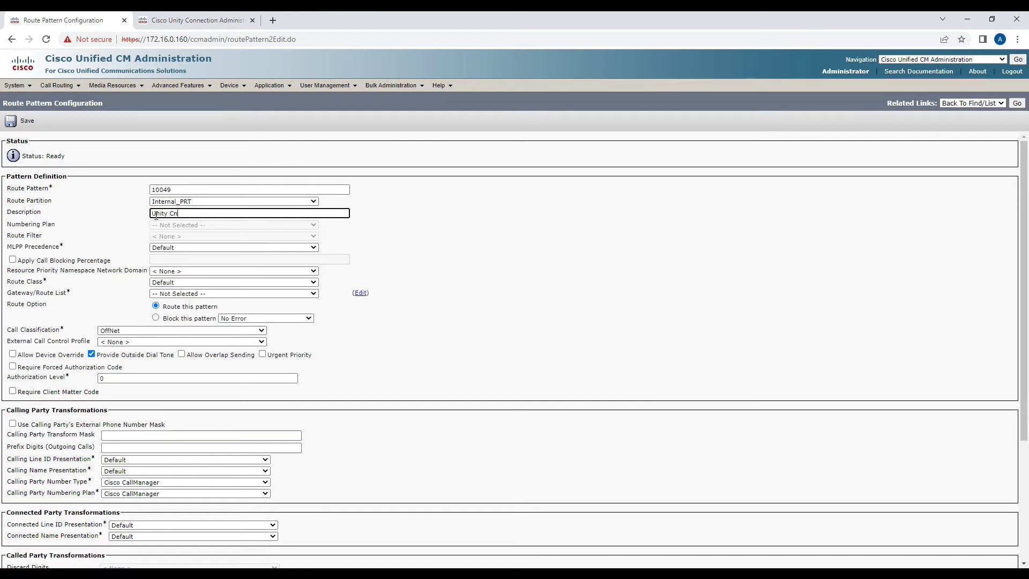
pyautogui.write('tion Ro')
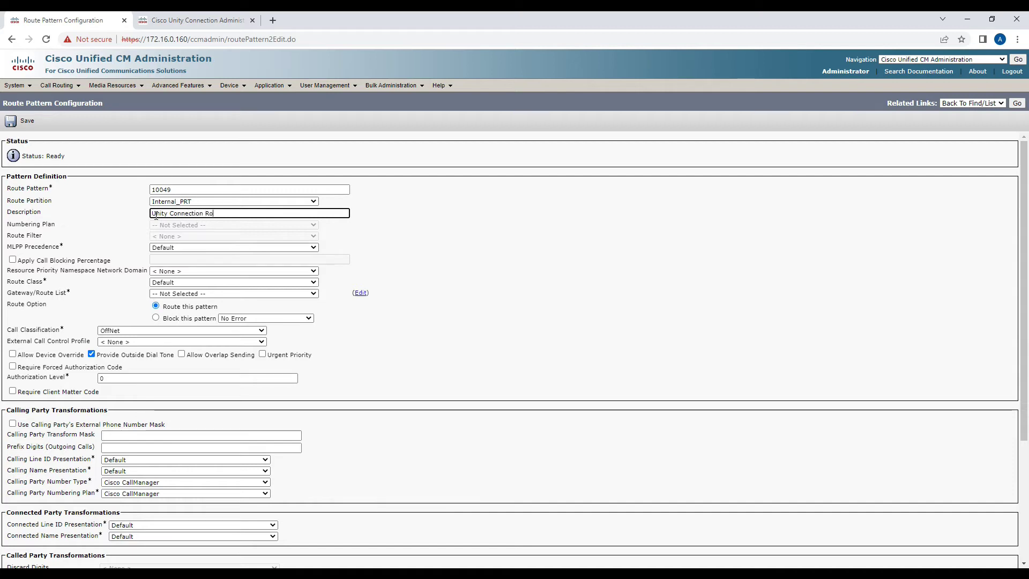
pyautogui.write('ute Patten')
pyautogui.click(191, 292)
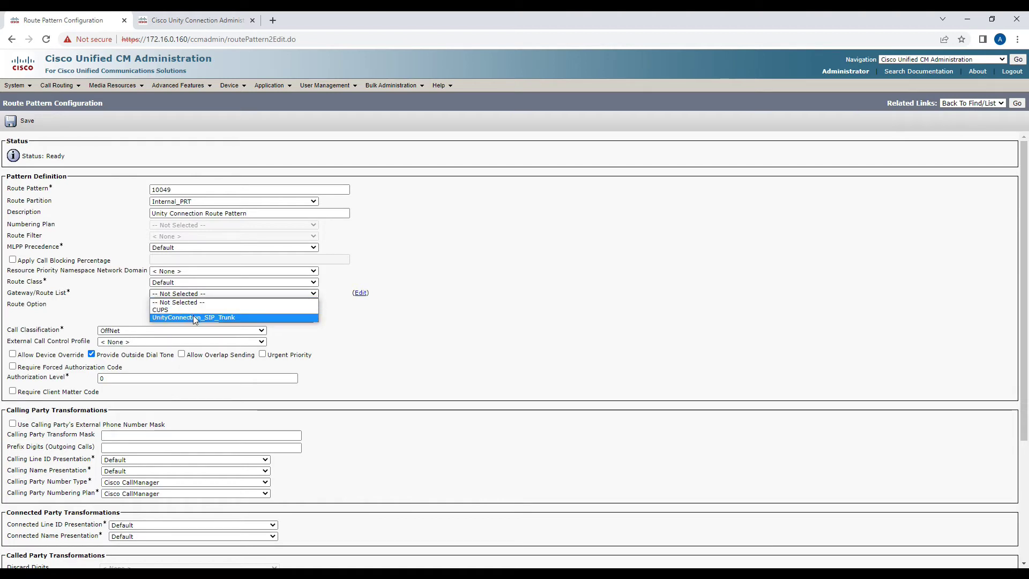
pyautogui.click(193, 317)
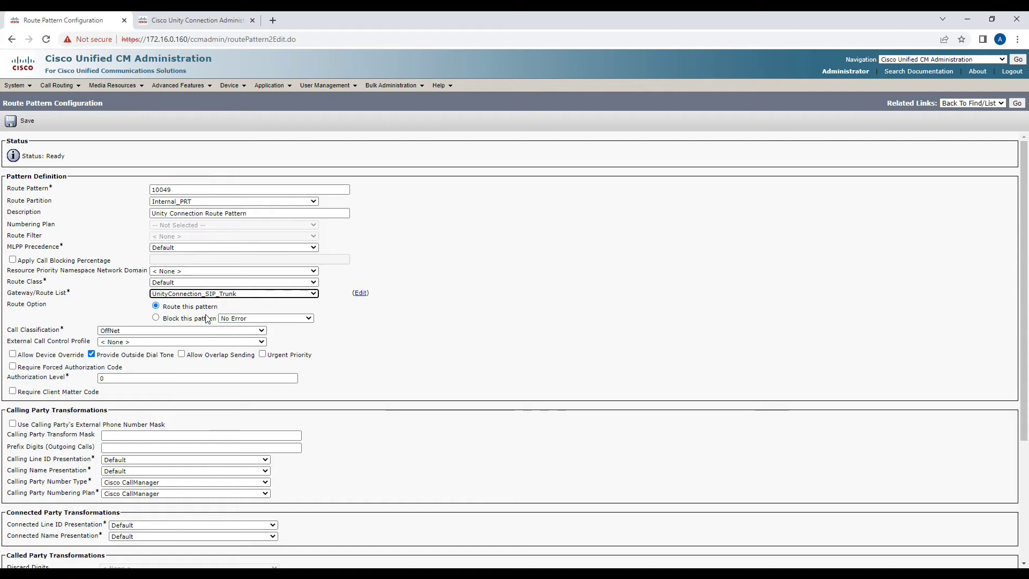
# Save the route pattern, accepting that the authorization code stays inactive and the associated gateway resets
pyautogui.scroll(-3, 208, 320)
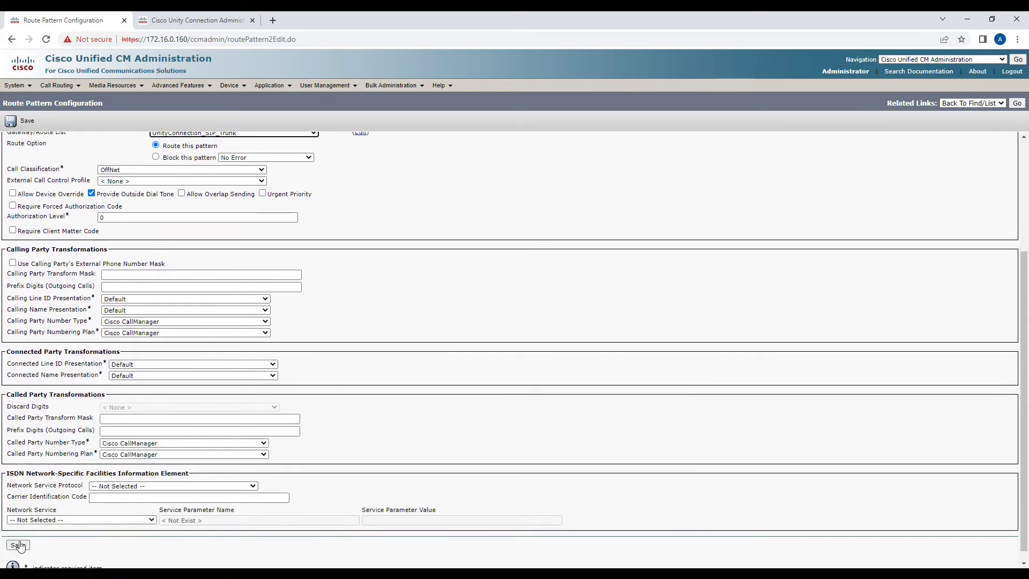
pyautogui.click(17, 545)
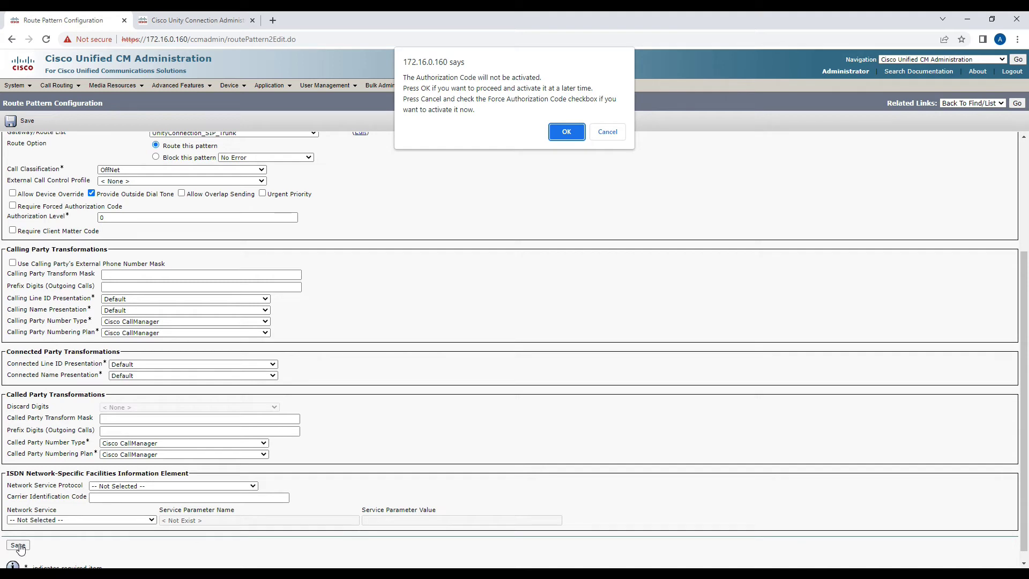
pyautogui.click(559, 138)
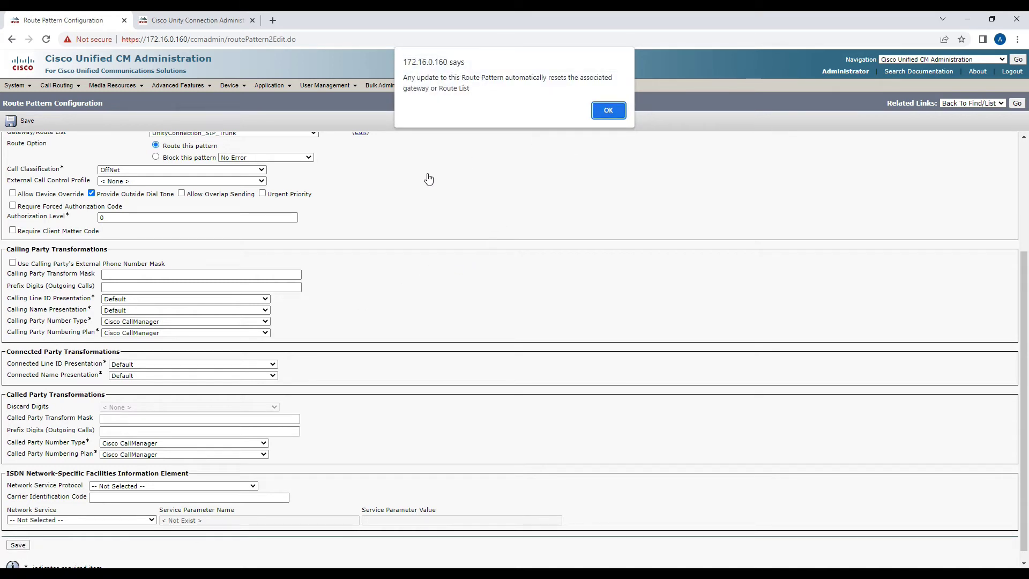
pyautogui.click(611, 111)
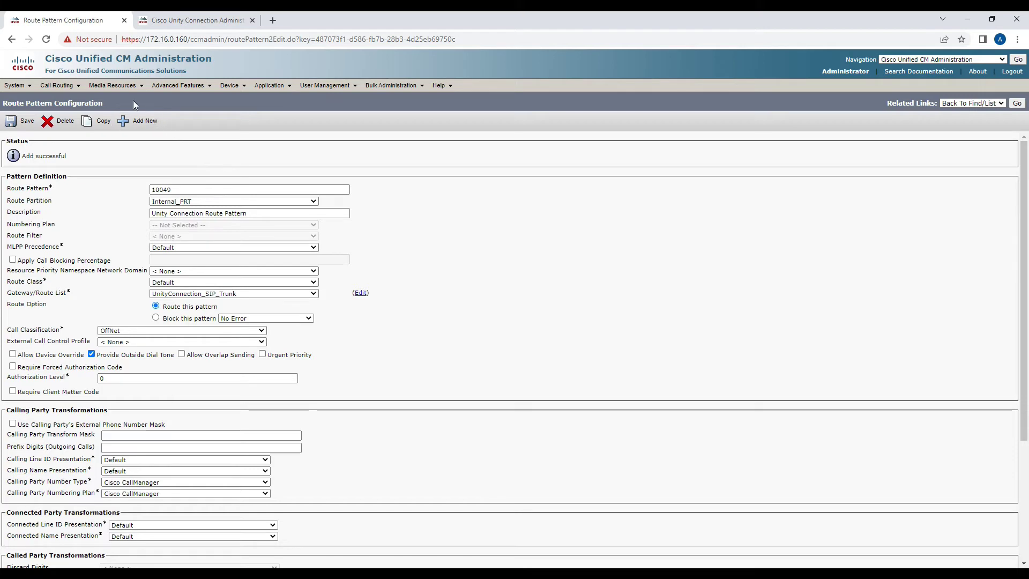
# List the existing voice mail pilots and start a new voice mail pilot
pyautogui.moveTo(183, 88)
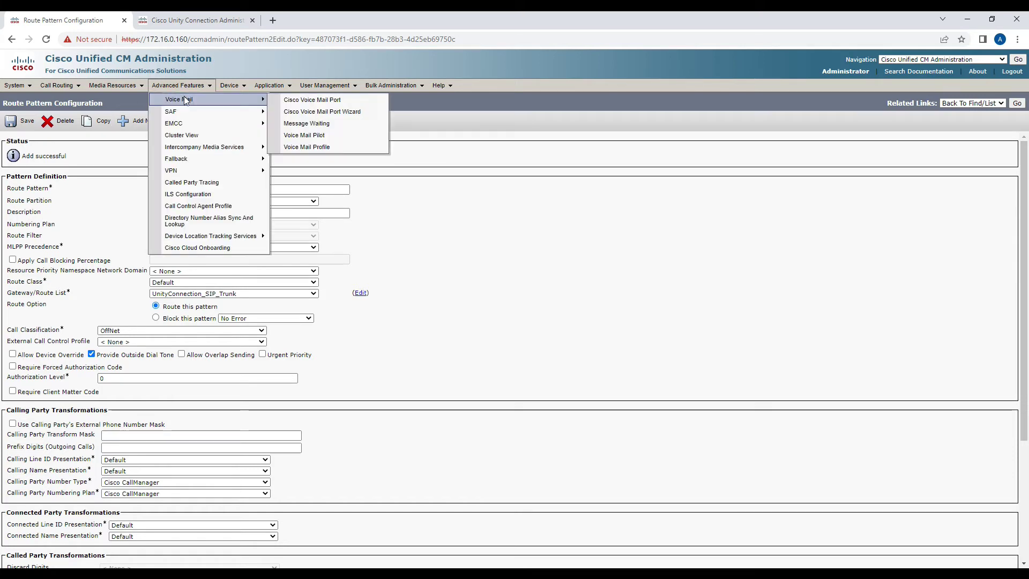
pyautogui.click(317, 137)
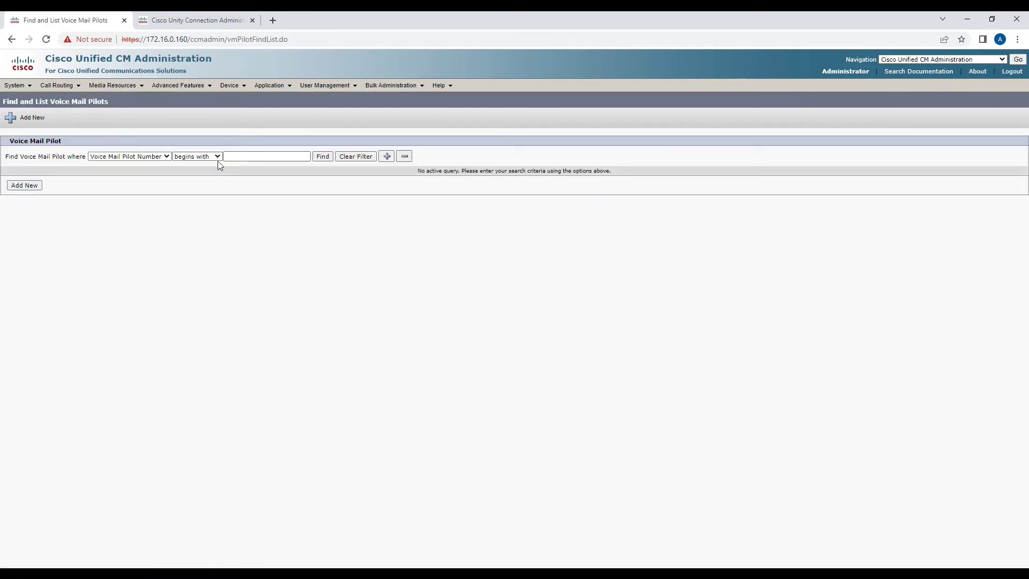
pyautogui.click(318, 157)
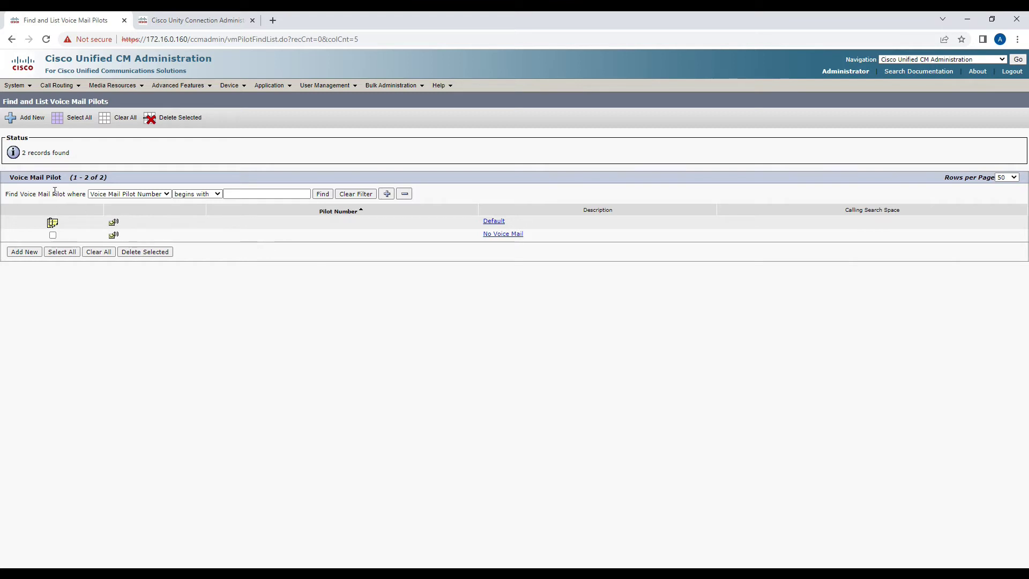
pyautogui.click(25, 118)
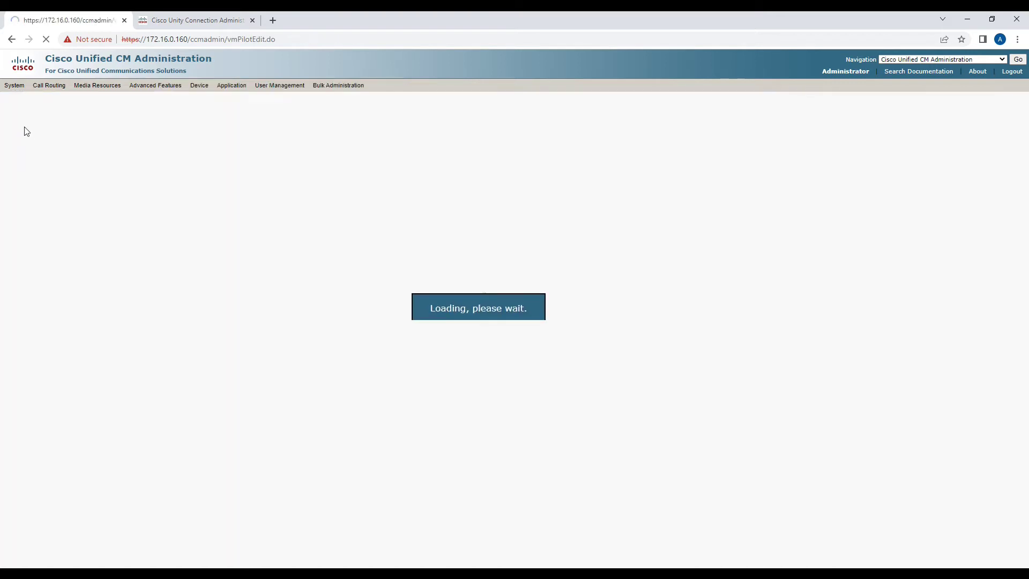
pyautogui.click(92, 194)
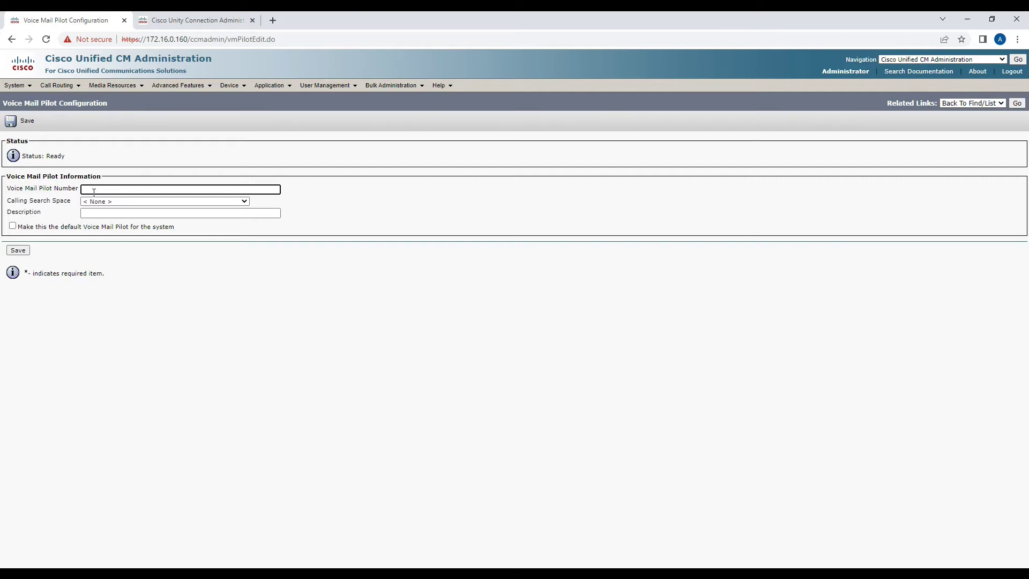
# List the existing route patterns and check the pattern number that leads to UnityConnection_SIP_Trunk
pyautogui.click(53, 86)
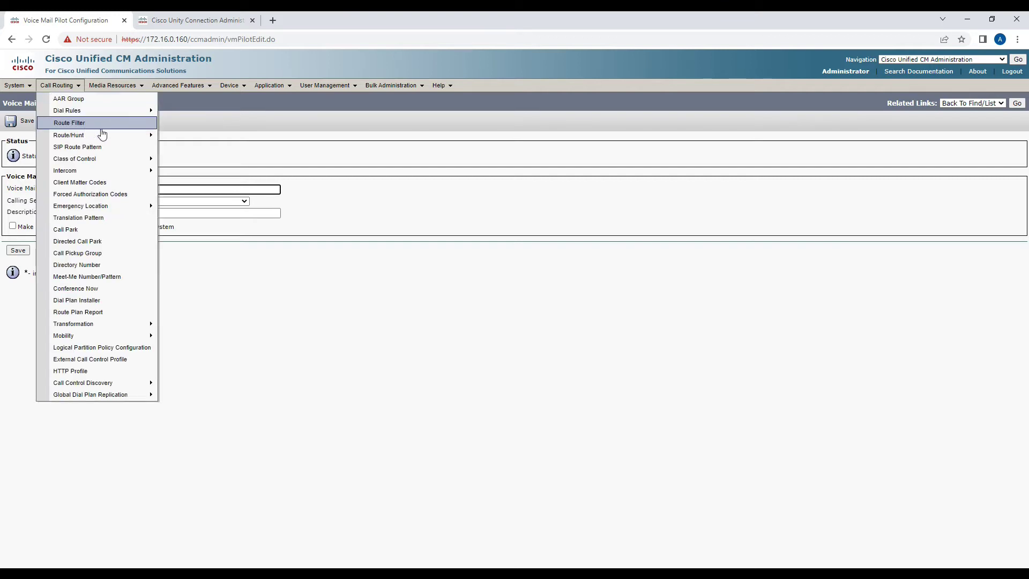
pyautogui.moveTo(101, 134)
pyautogui.click(182, 167)
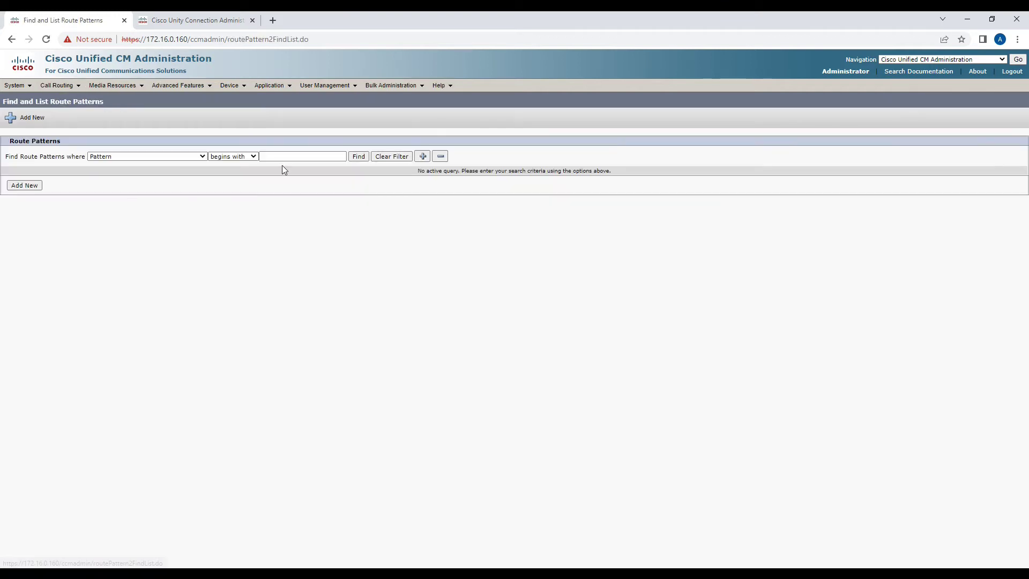
pyautogui.click(359, 156)
pyautogui.moveTo(89, 221); pyautogui.dragTo(60, 221)
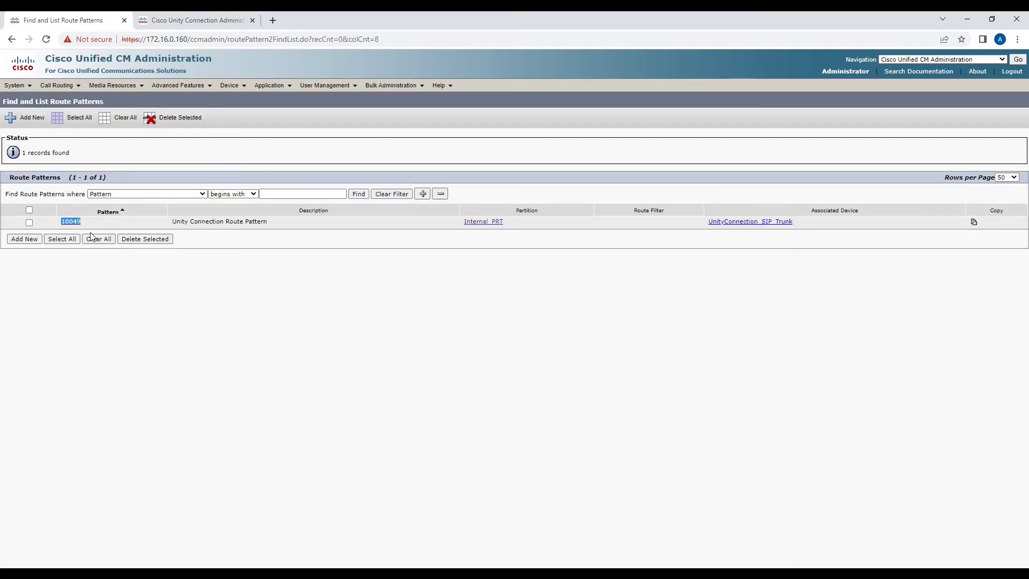
# Start a new voice mail pilot with pilot number 10049 and calling search space Internal_CSS
pyautogui.click(178, 85)
pyautogui.moveTo(236, 99)
pyautogui.click(311, 139)
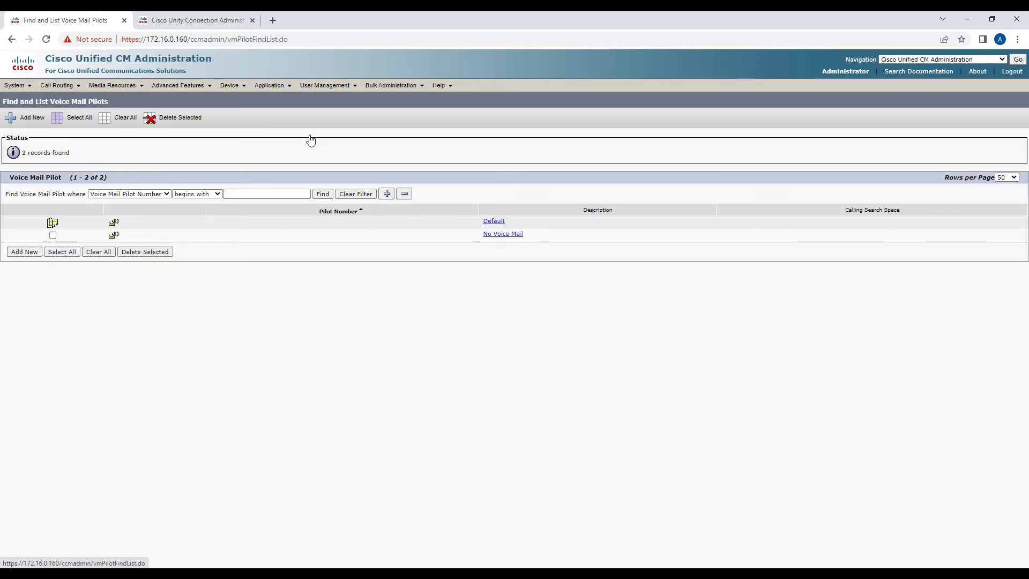
pyautogui.click(25, 117)
pyautogui.click(155, 187)
pyautogui.write('10049')
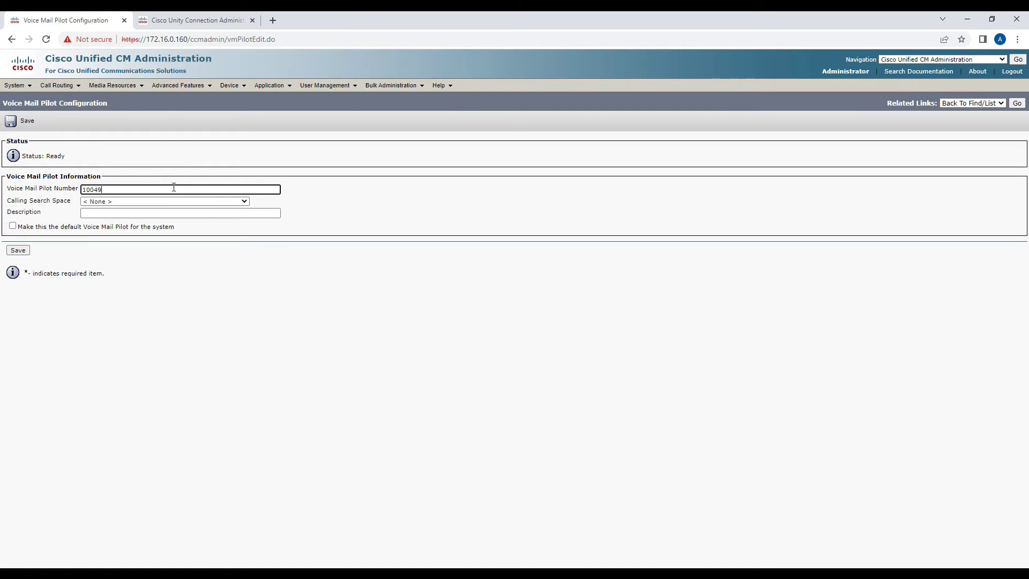
pyautogui.click(128, 202)
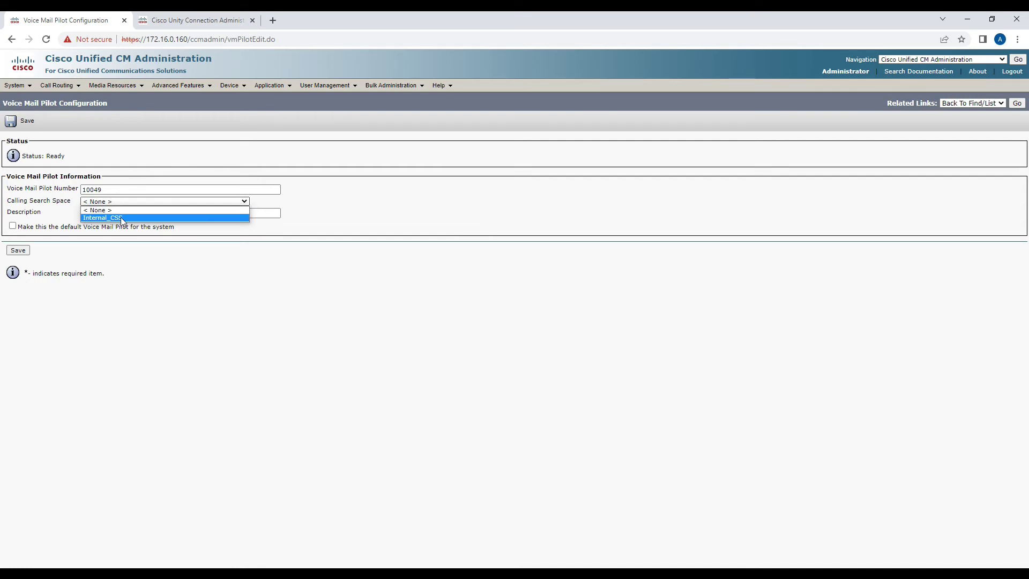
pyautogui.click(121, 217)
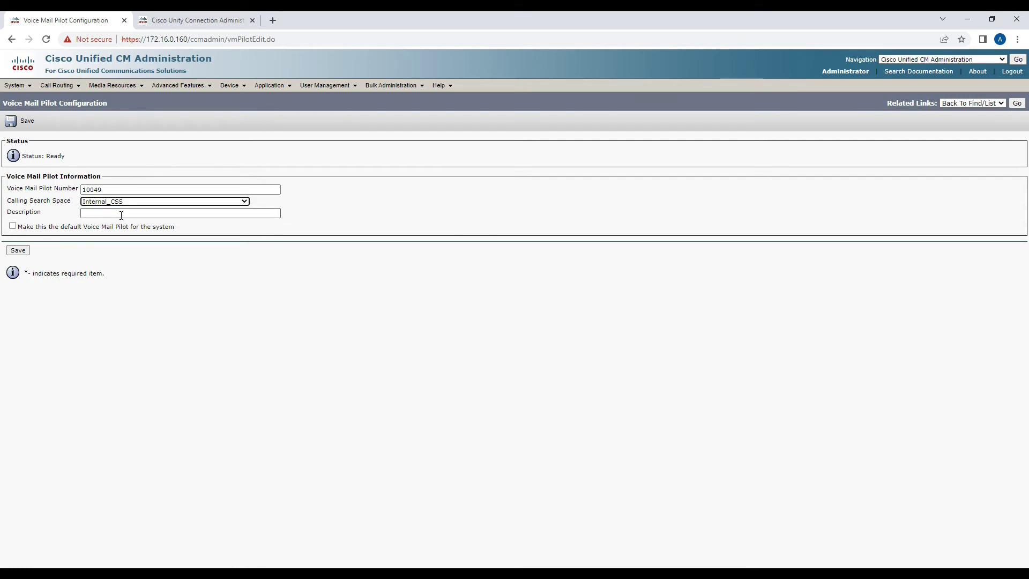
# Describe the voice mail pilot as Voicemail Pilot and save it
pyautogui.click(122, 215)
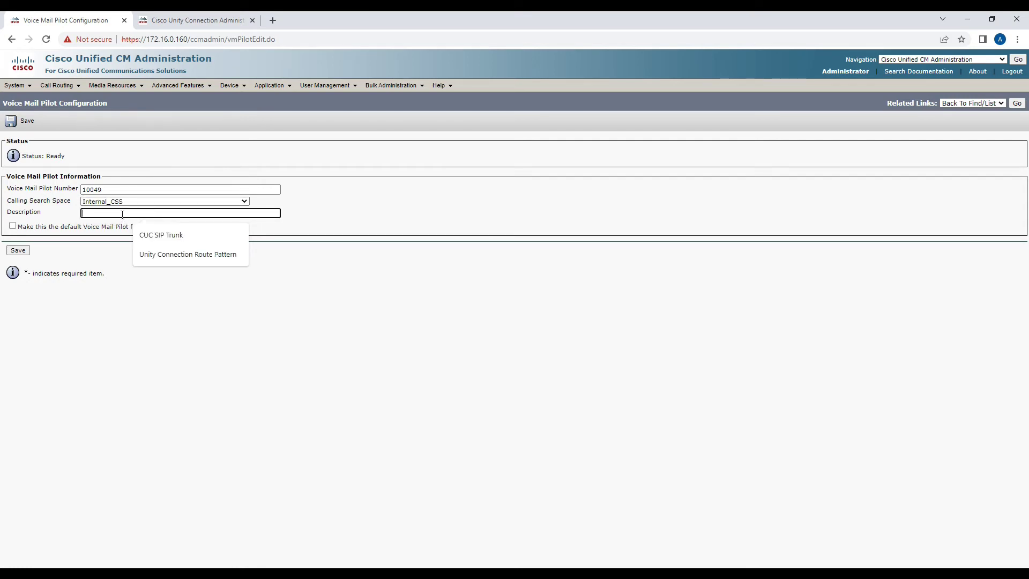
pyautogui.write('Voicemai')
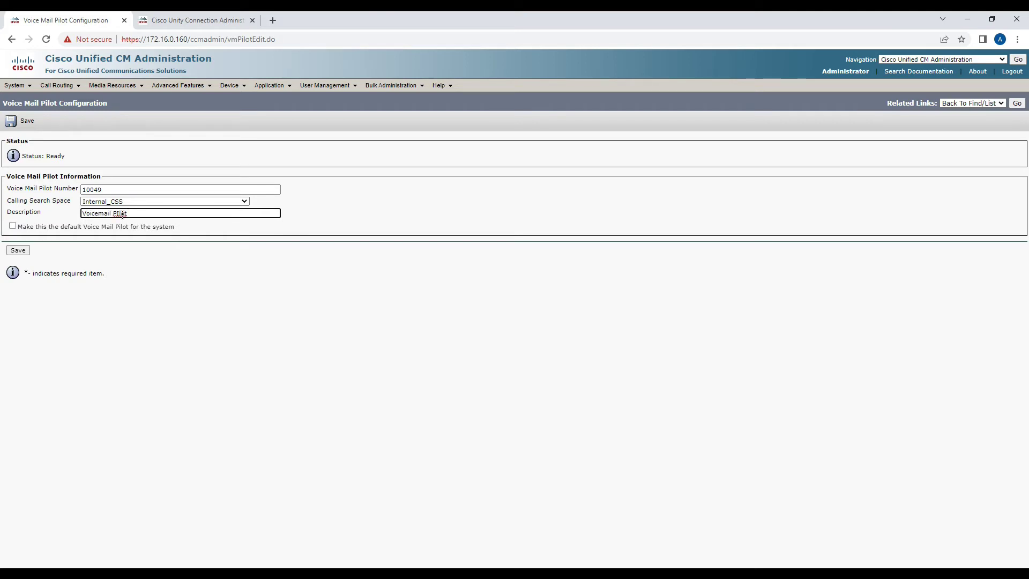
pyautogui.write('l PIlot')
pyautogui.press('BackSpace')
pyautogui.press('BackSpace')
pyautogui.press('BackSpace')
pyautogui.press('BackSpace')
pyautogui.press('BackSpace')
pyautogui.write('Pilot')
pyautogui.click(21, 251)
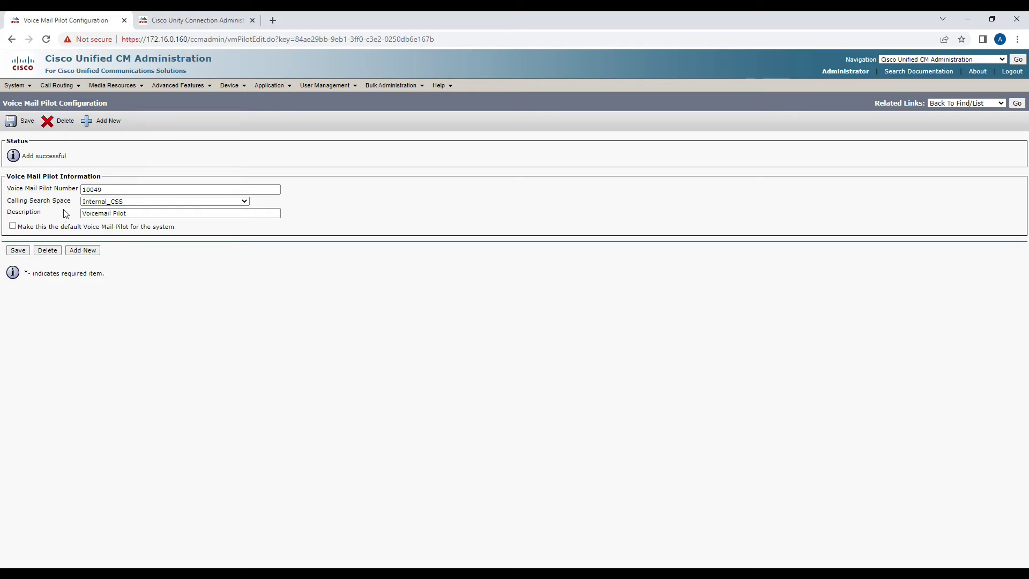
# Start a new voice mail profile named VM_Profile with the description Voicemail Profile
pyautogui.click(183, 86)
pyautogui.moveTo(185, 99)
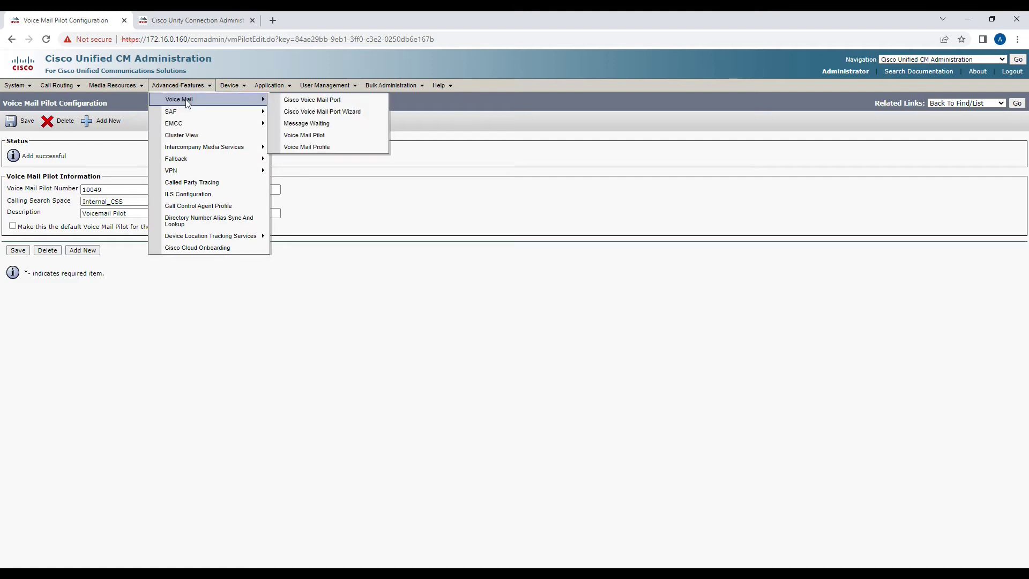
pyautogui.click(322, 149)
pyautogui.click(37, 119)
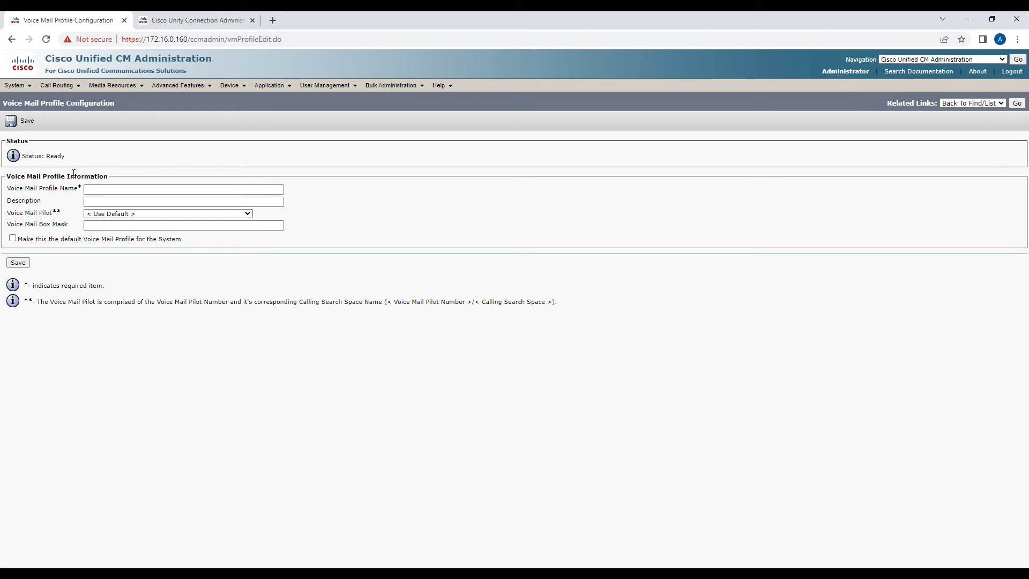
pyautogui.click(117, 189)
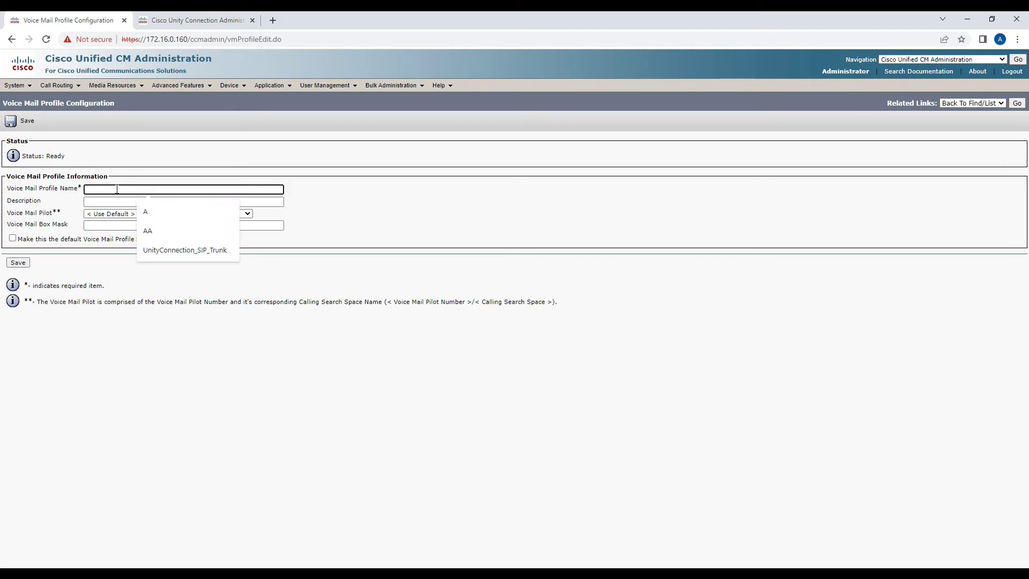
pyautogui.write('VM')
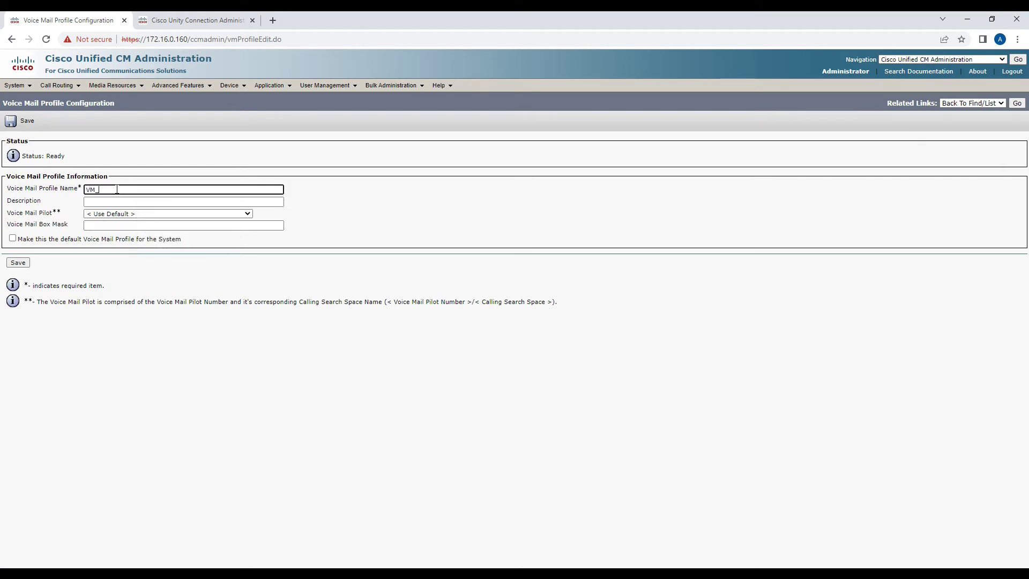
pyautogui.write('_Profile')
pyautogui.click(101, 202)
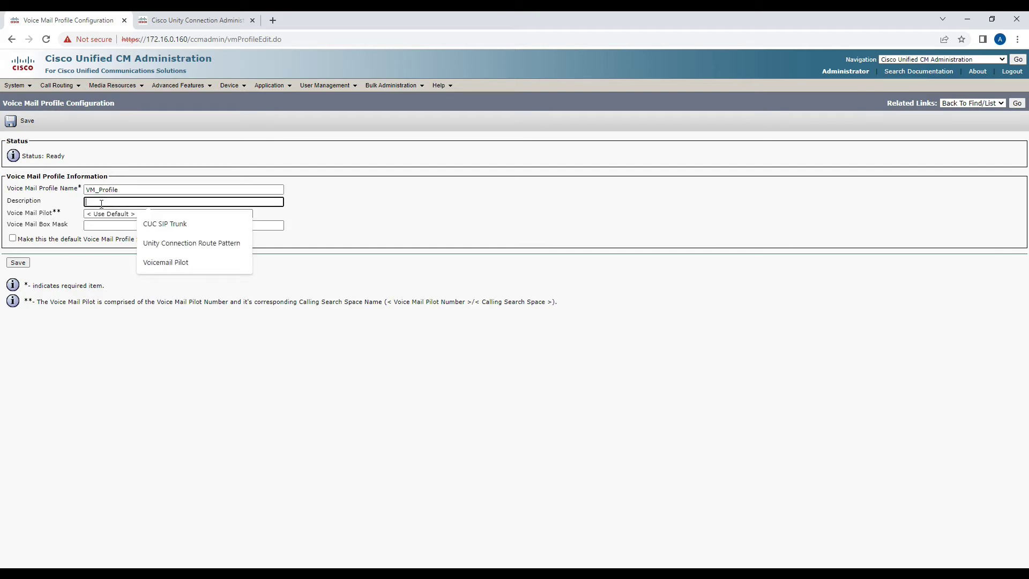
pyautogui.write('Voicemail Profile')
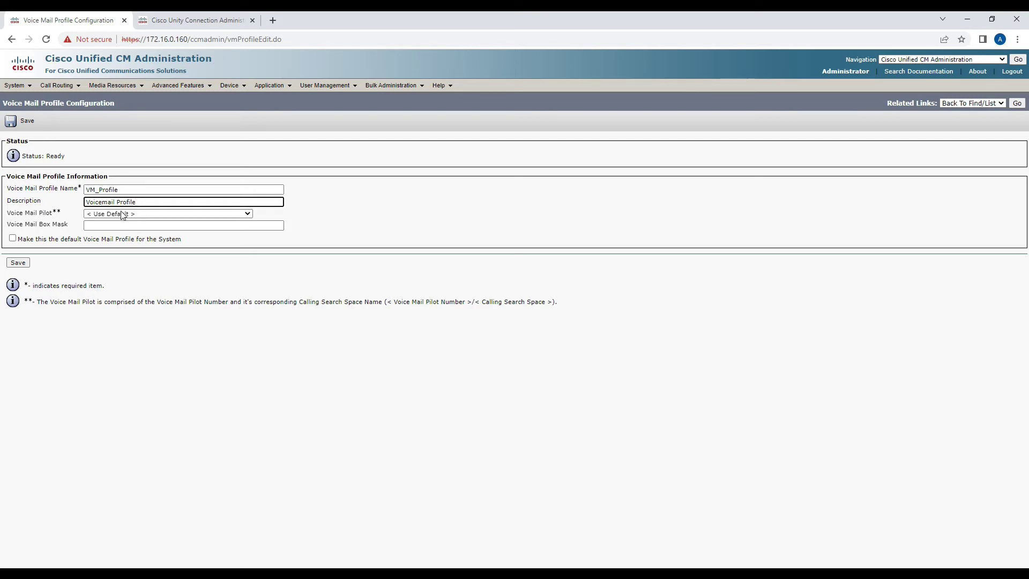
# Assign the voice mail pilot 10049/Internal_CSS to the profile and save it, without a mailbox mask or default setting
pyautogui.click(124, 214)
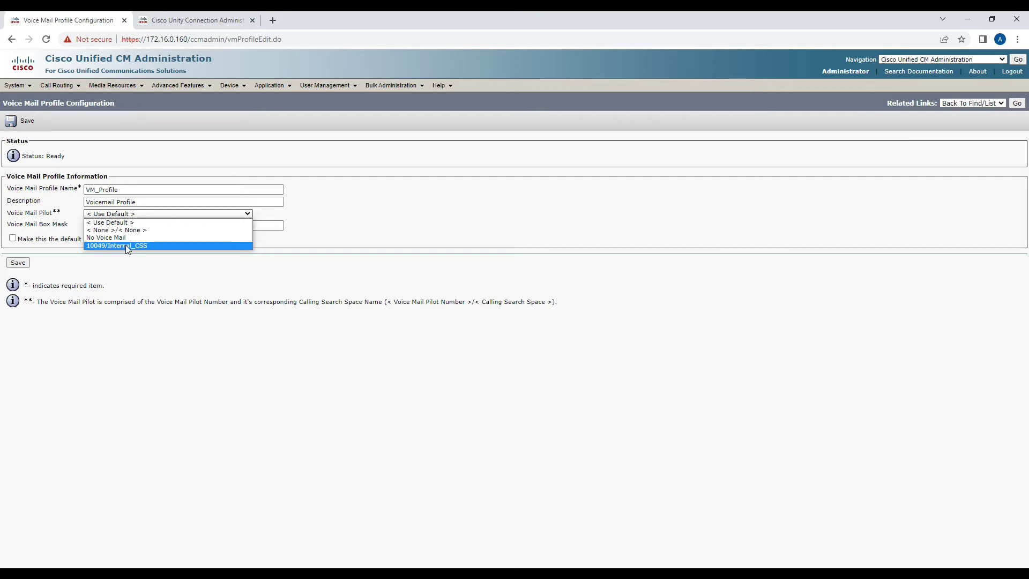
pyautogui.moveTo(181, 91)
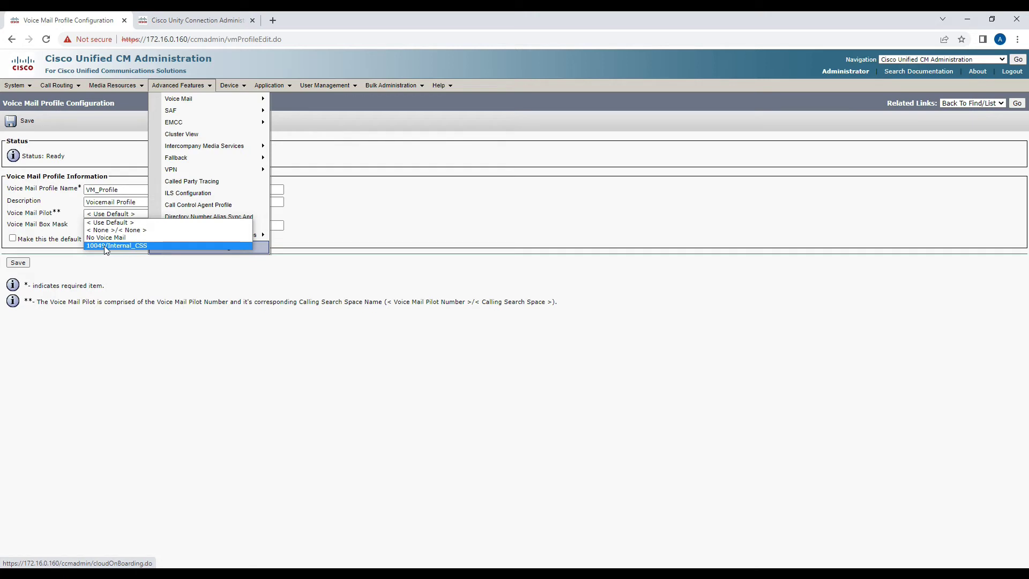
pyautogui.click(104, 245)
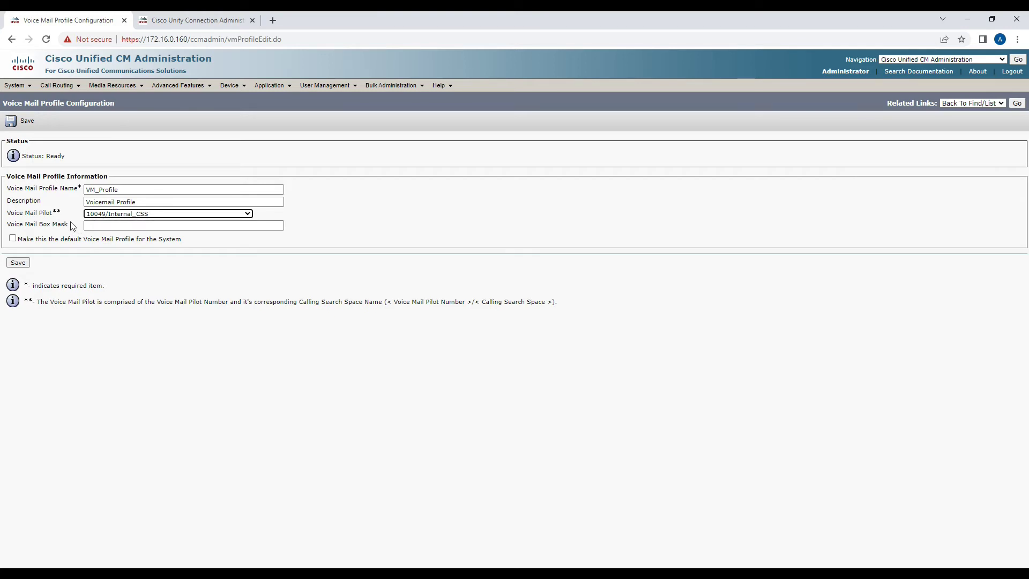
pyautogui.click(31, 227)
pyautogui.moveTo(31, 227); pyautogui.dragTo(64, 234)
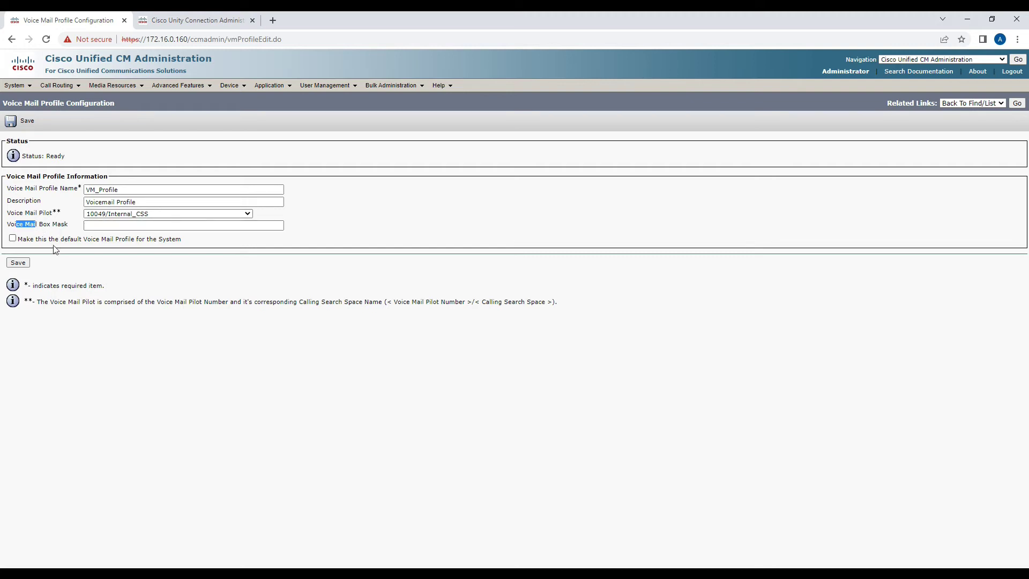
pyautogui.moveTo(30, 239); pyautogui.dragTo(120, 241)
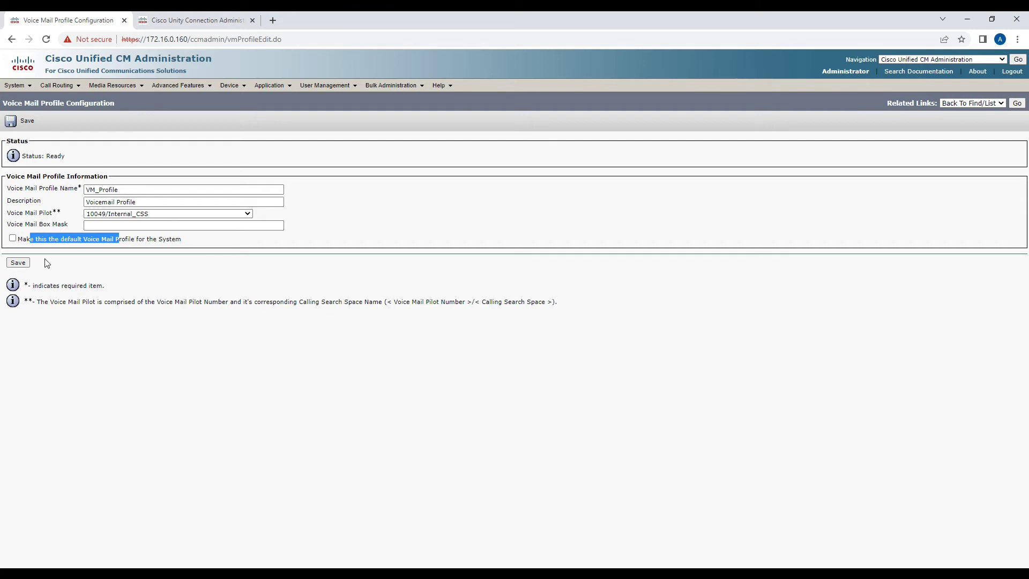
pyautogui.click(21, 263)
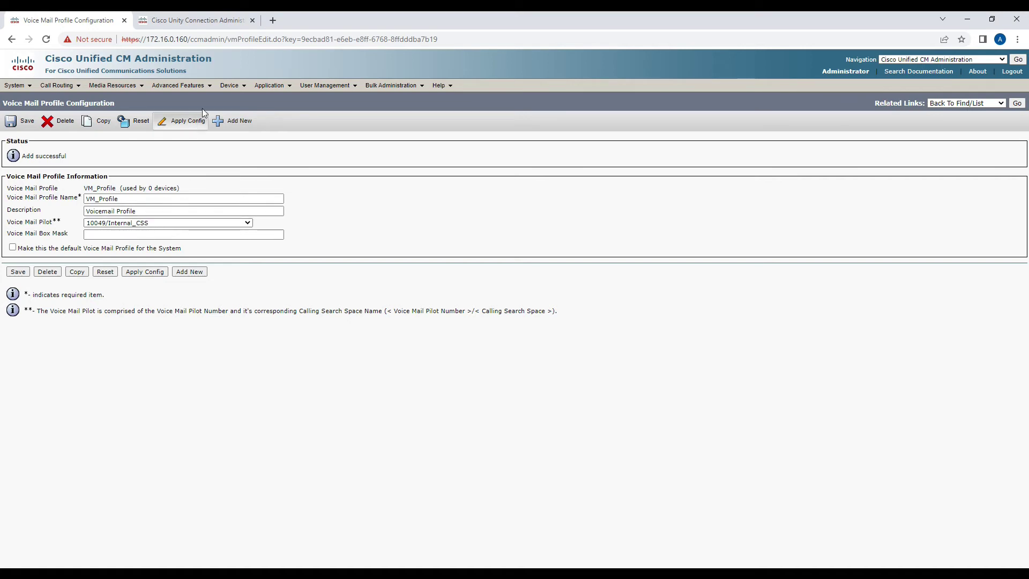
# Find the Jabber phone among the devices and open the directory number configuration of its first line
pyautogui.moveTo(229, 85)
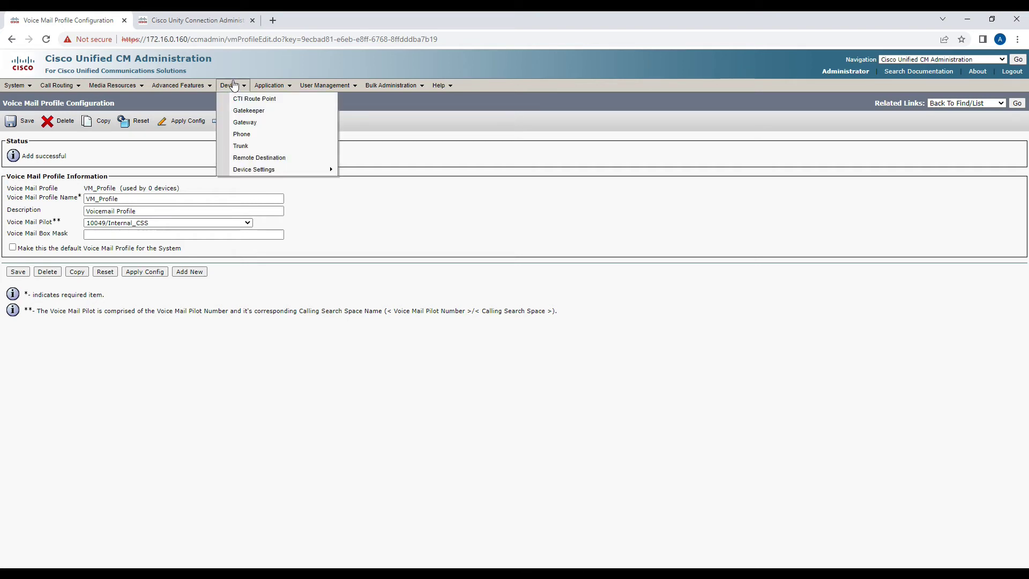
pyautogui.click(237, 134)
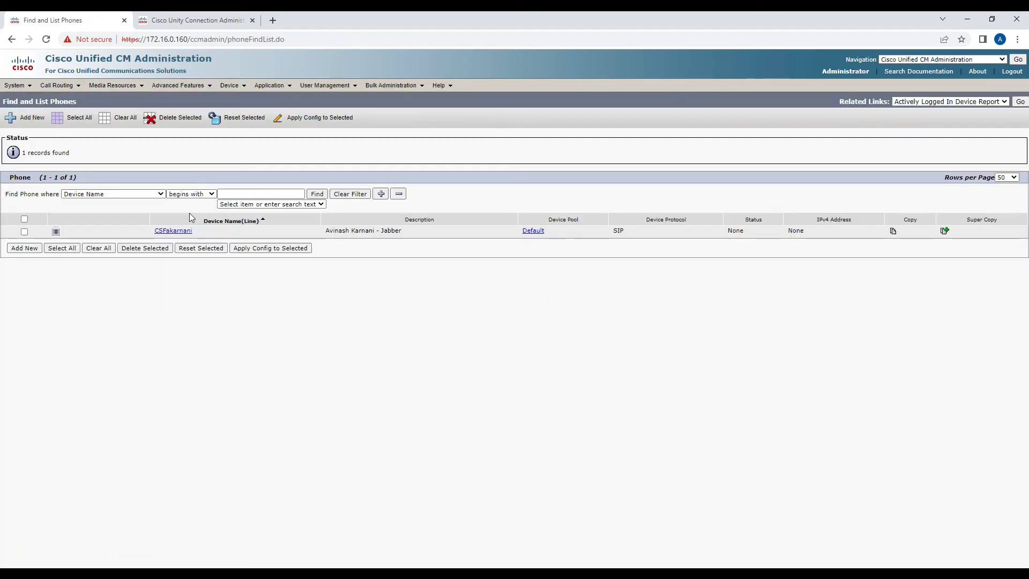
pyautogui.click(188, 231)
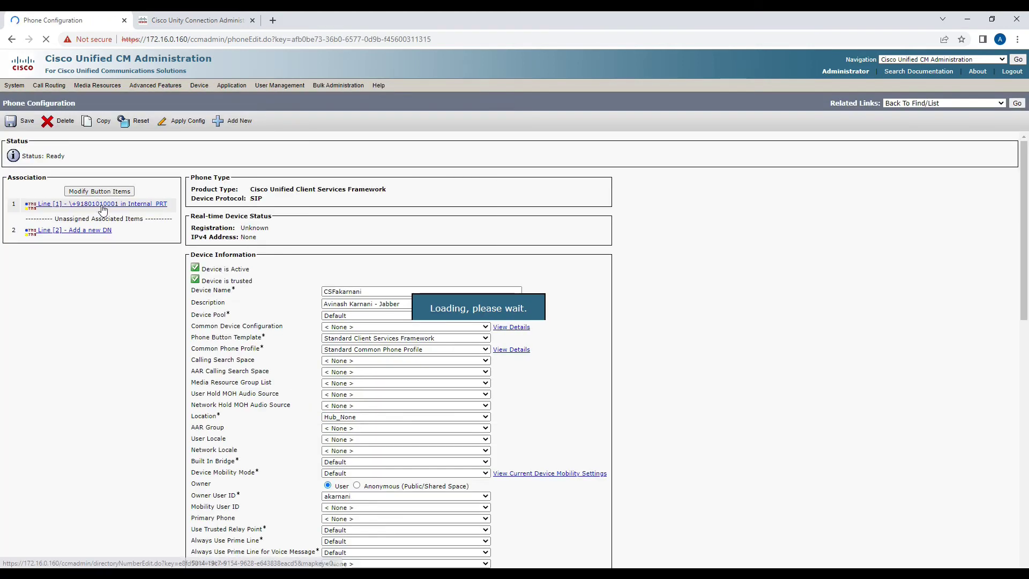
pyautogui.click(102, 204)
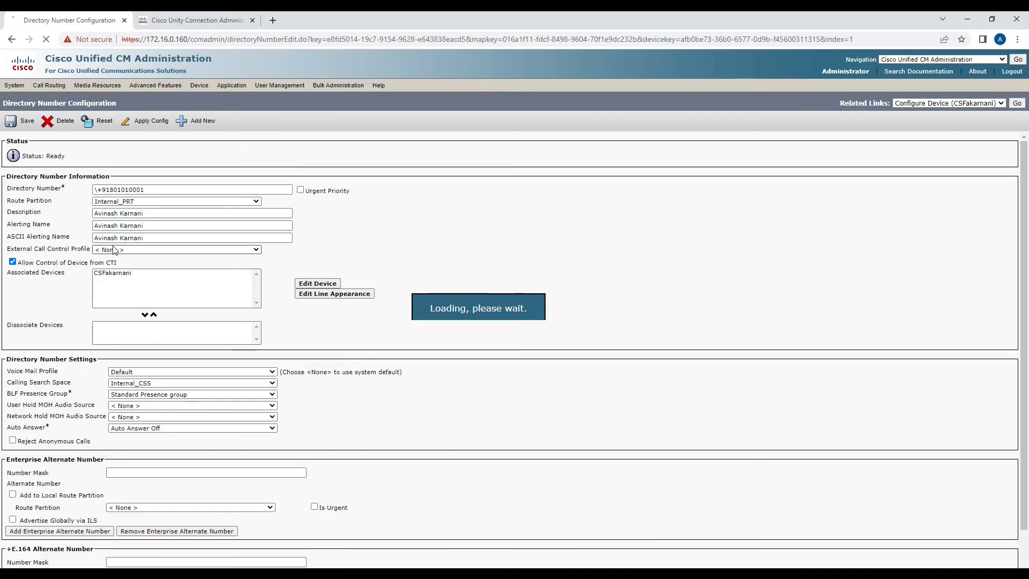
# Set the directory number's voice mail profile to VM_Profile and save the change
pyautogui.click(136, 371)
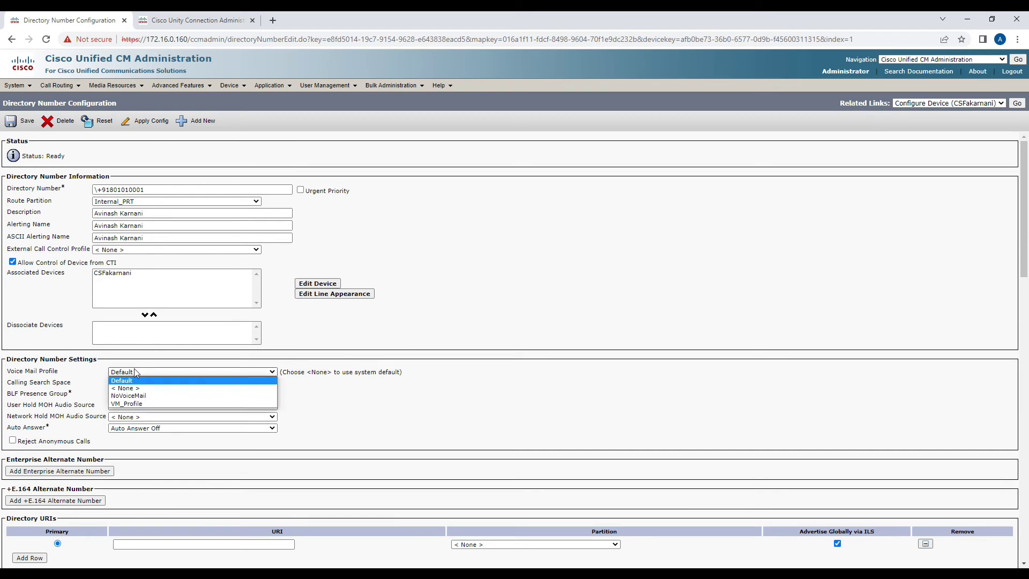
pyautogui.click(139, 396)
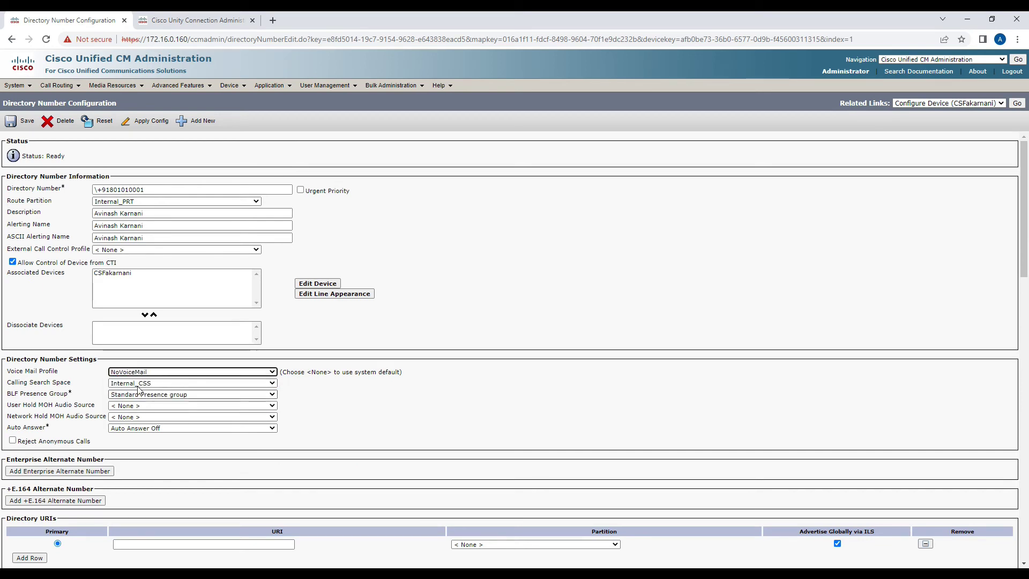
pyautogui.click(134, 372)
pyautogui.click(136, 404)
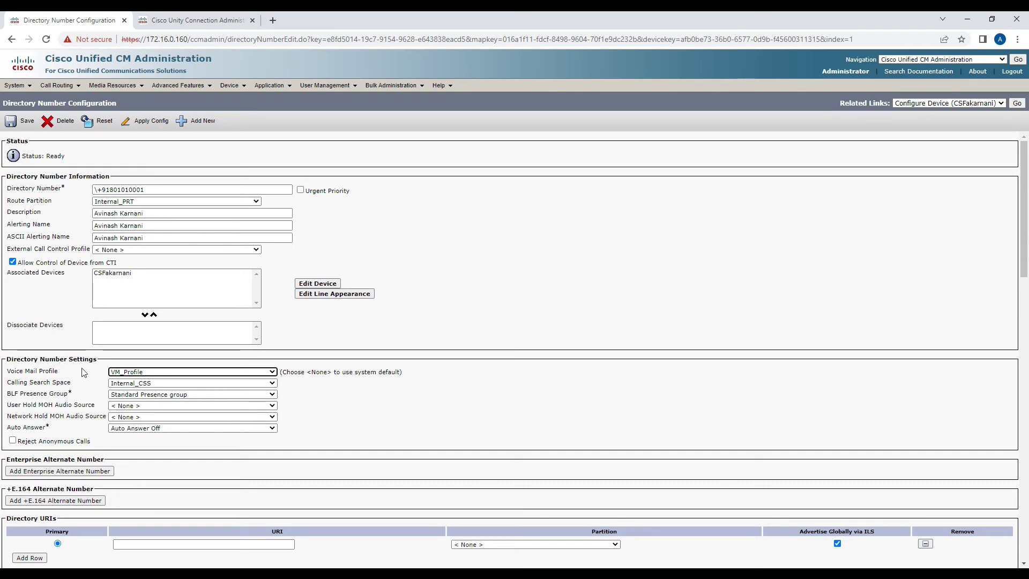
pyautogui.click(12, 127)
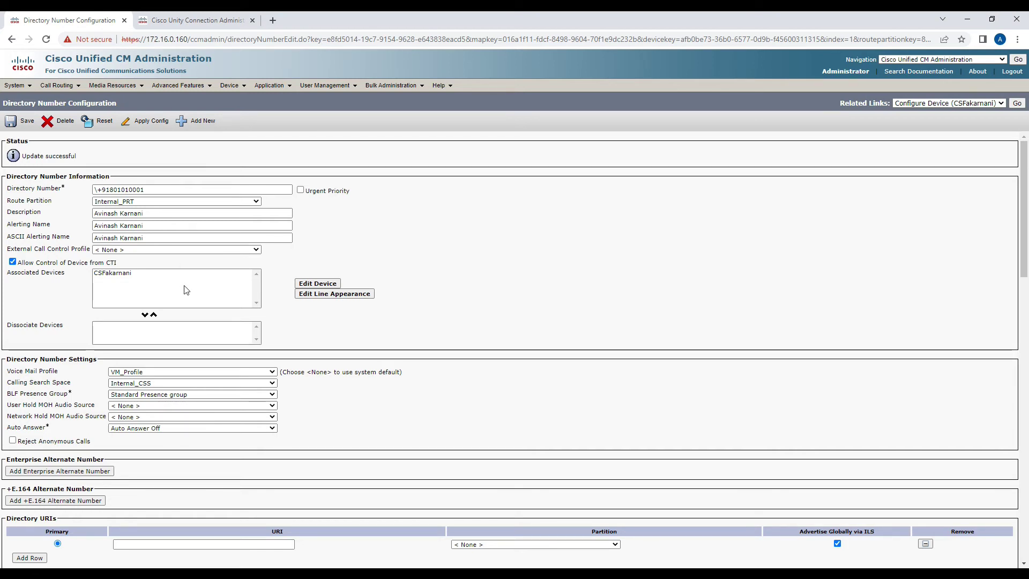
# Review the voice mail profile choices available for the directory number, keeping VM_Profile selected
pyautogui.moveTo(13, 374); pyautogui.dragTo(59, 373)
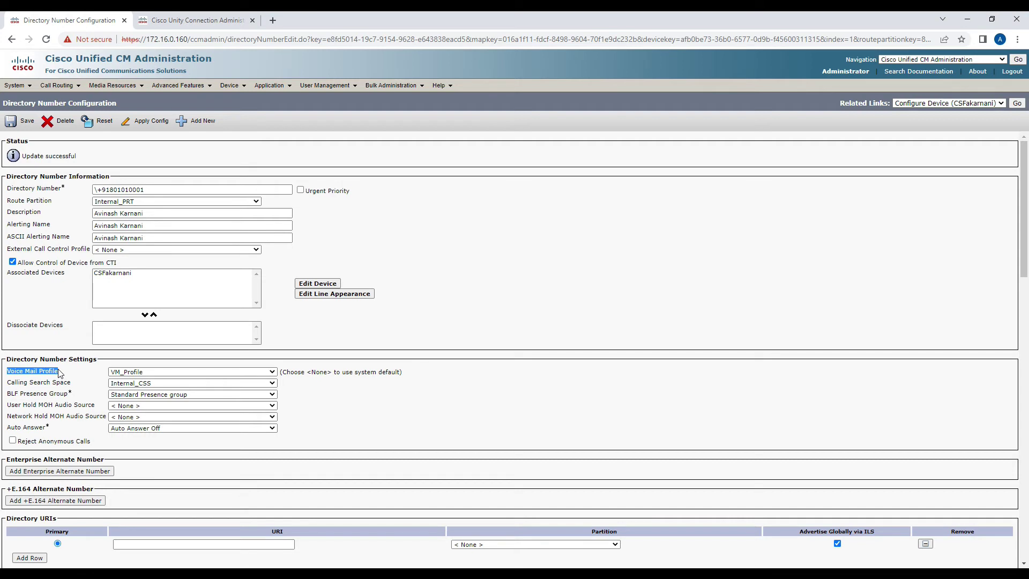
pyautogui.click(128, 375)
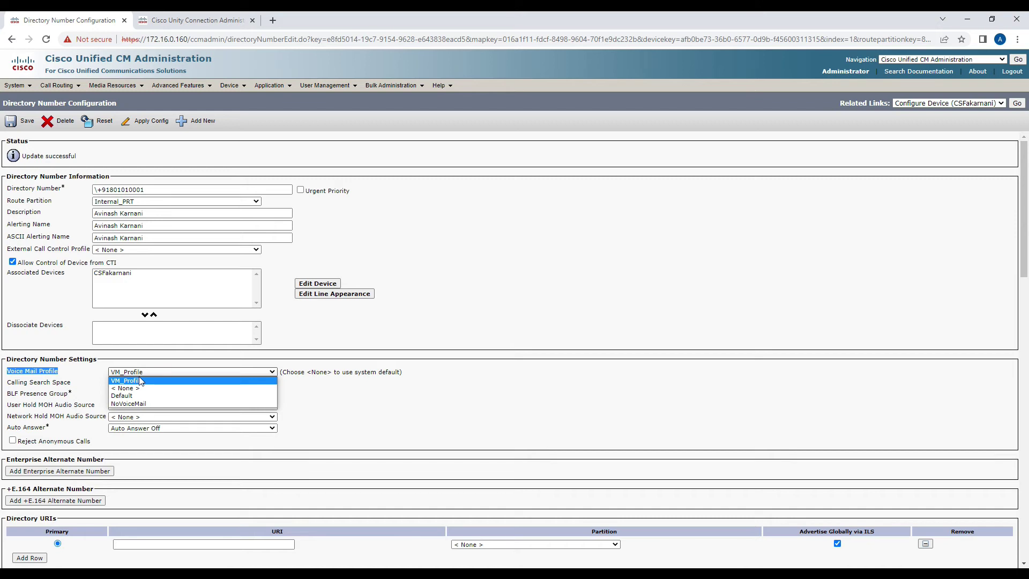
pyautogui.click(363, 355)
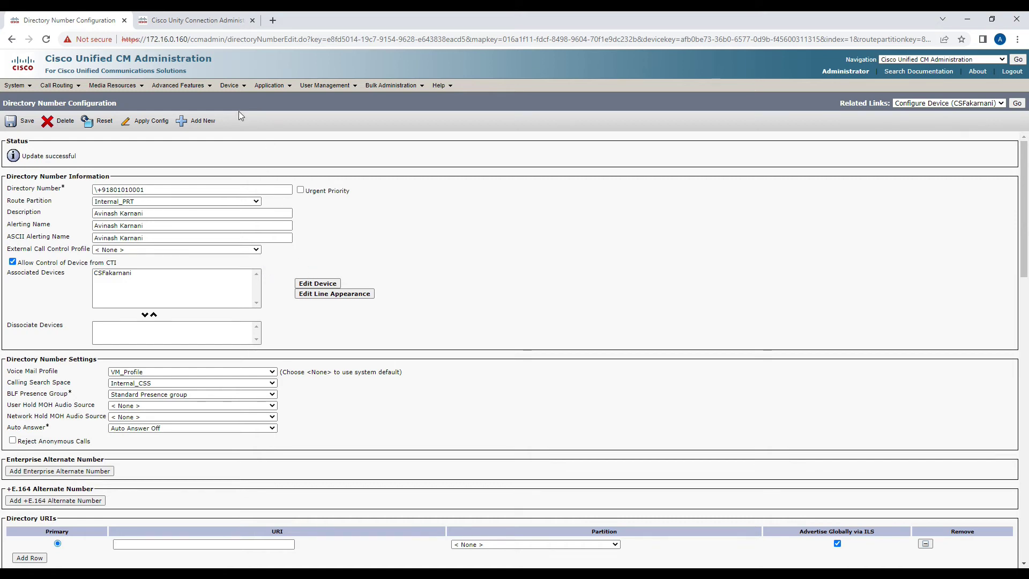
# Switch to Cisco Unity Connection Administration and open the existing PhoneSystem from the telephony integration phone systems
pyautogui.click(188, 25)
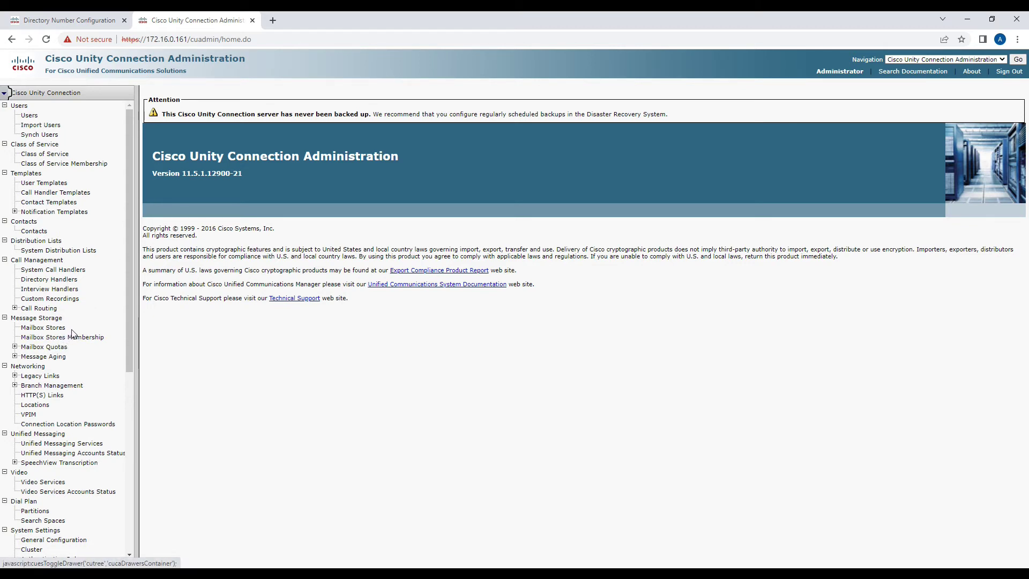
pyautogui.scroll(-1, 73, 333)
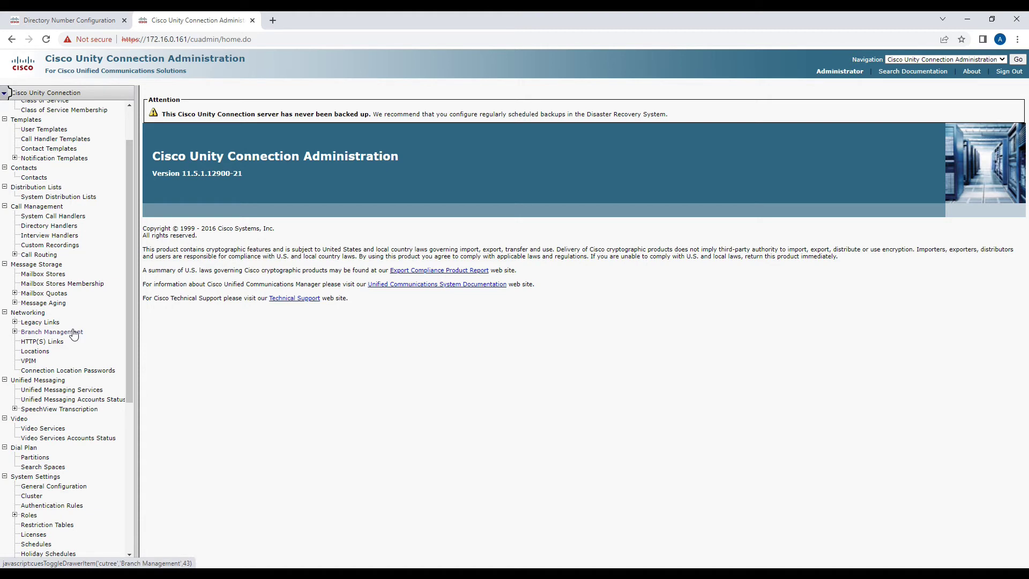
pyautogui.scroll(-4, 74, 334)
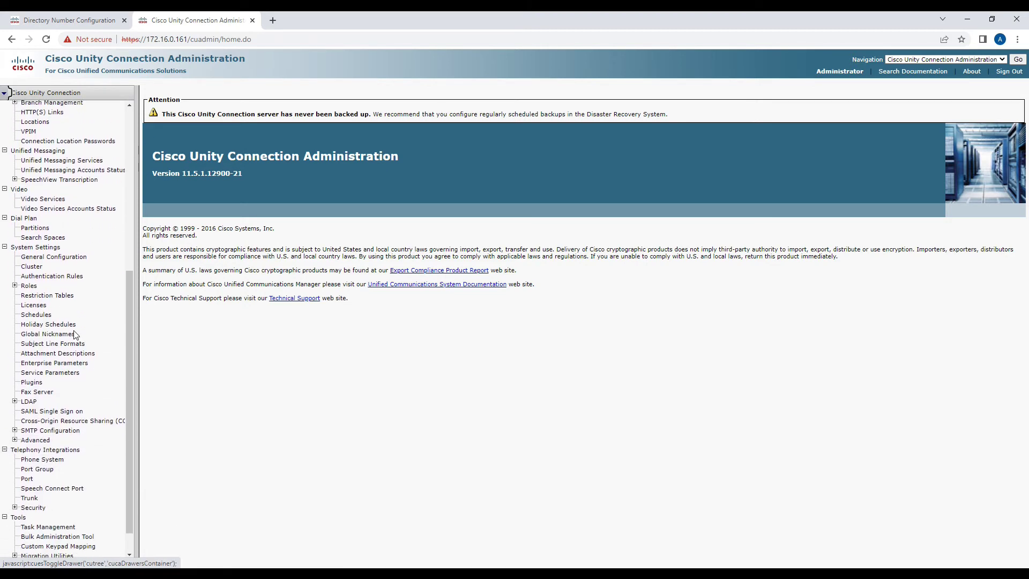
pyautogui.scroll(-1, 74, 334)
pyautogui.click(52, 431)
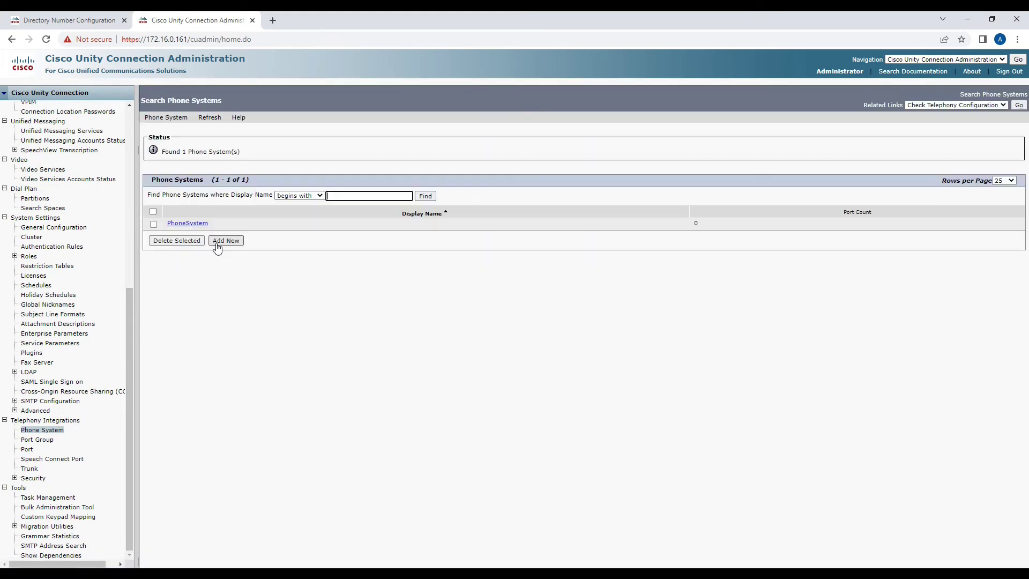
pyautogui.click(184, 227)
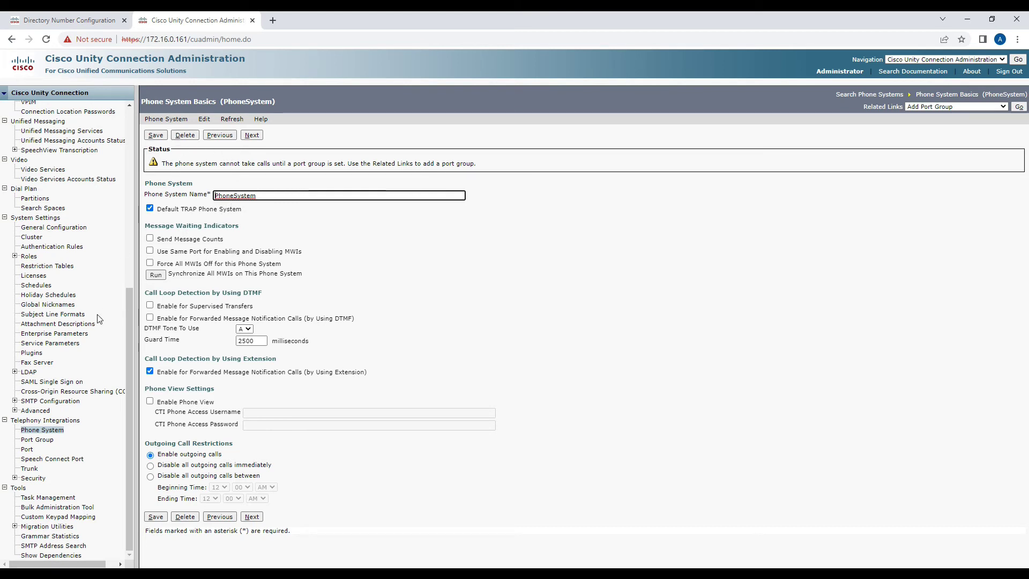
# Create a new phone system named UCC_PhoneSystem and save it
pyautogui.click(166, 119)
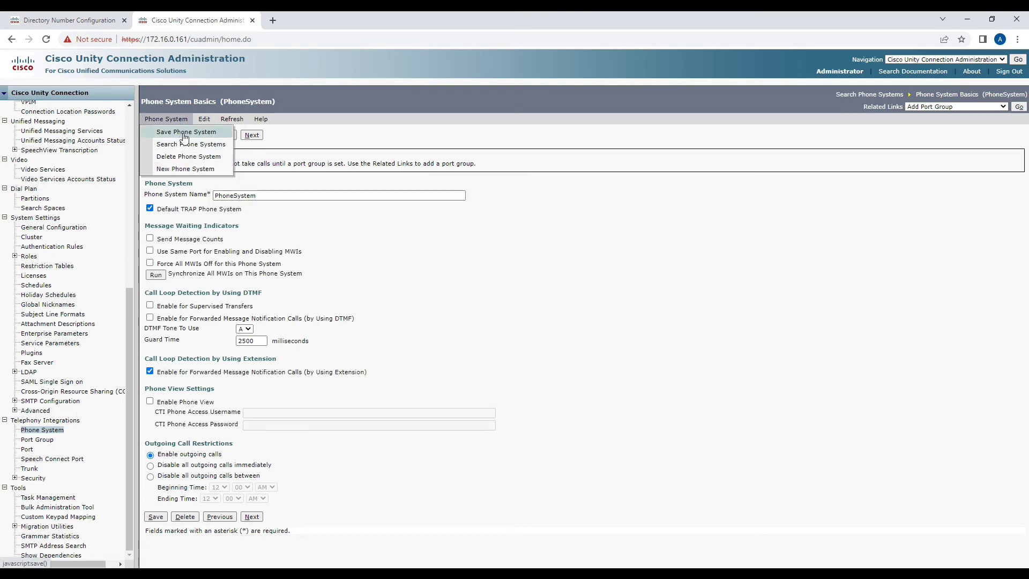
pyautogui.click(188, 169)
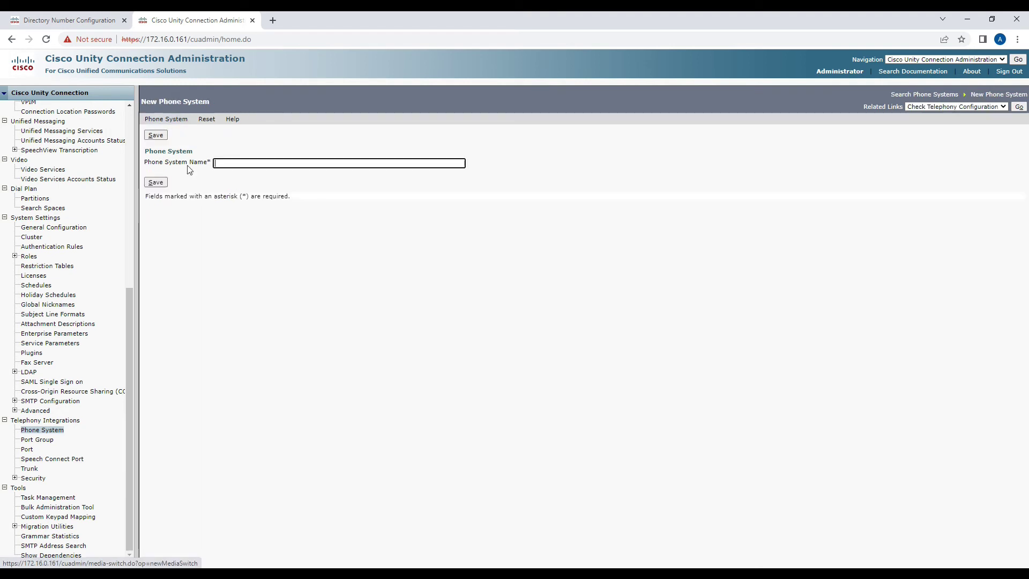
pyautogui.click(236, 166)
pyautogui.write('UCC_PhoneSystem')
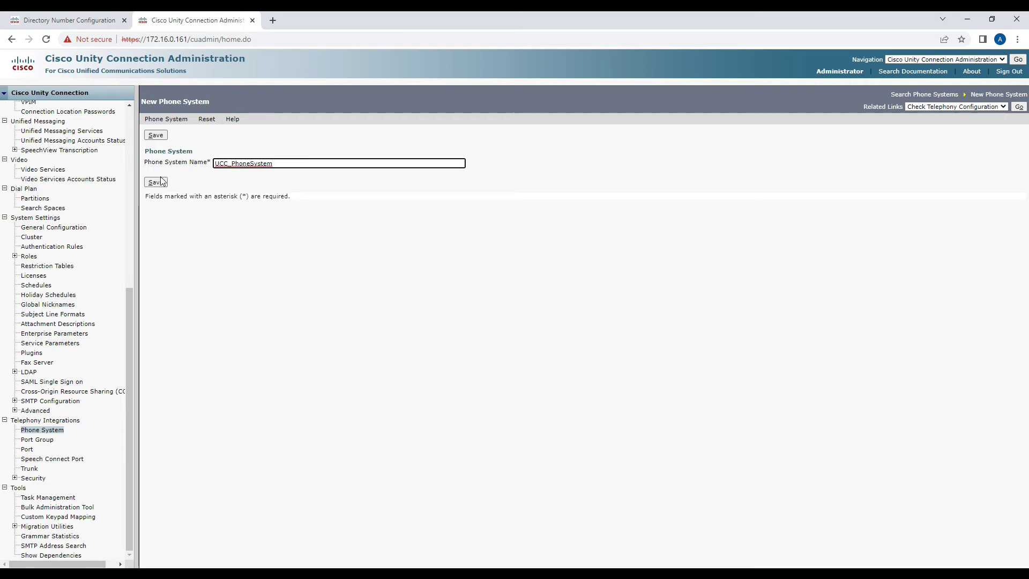
pyautogui.click(160, 184)
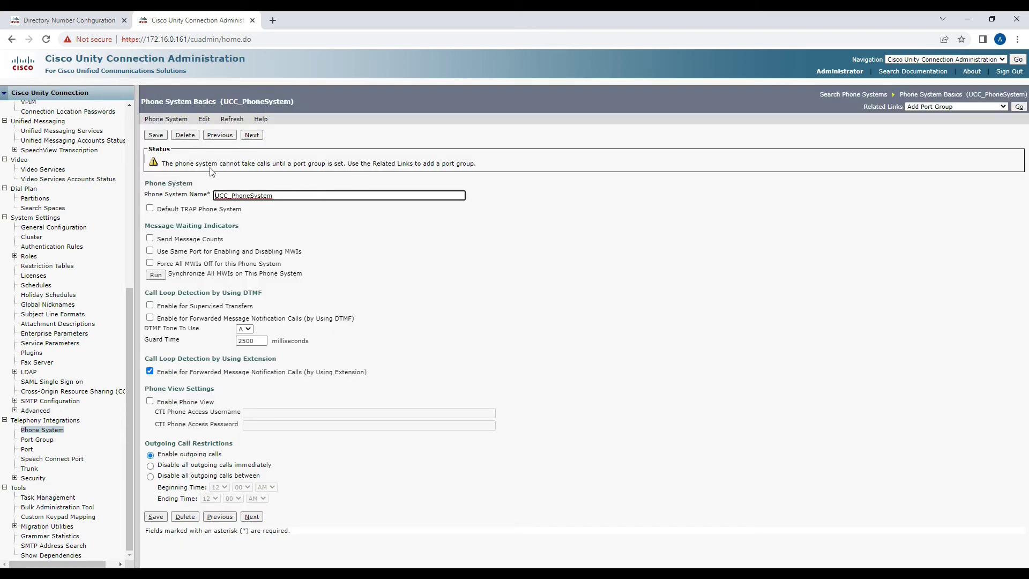
# Add a SIP port group to UCC_PhoneSystem with primary server IPv4 address 172.16.0.160 and save it
pyautogui.moveTo(171, 167); pyautogui.dragTo(462, 171)
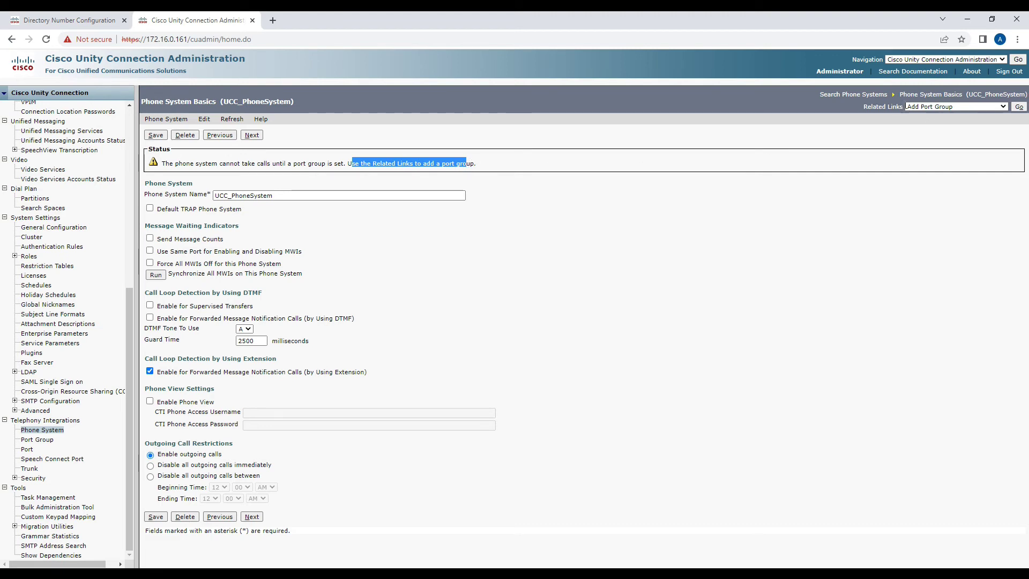
pyautogui.moveTo(873, 107); pyautogui.dragTo(890, 107)
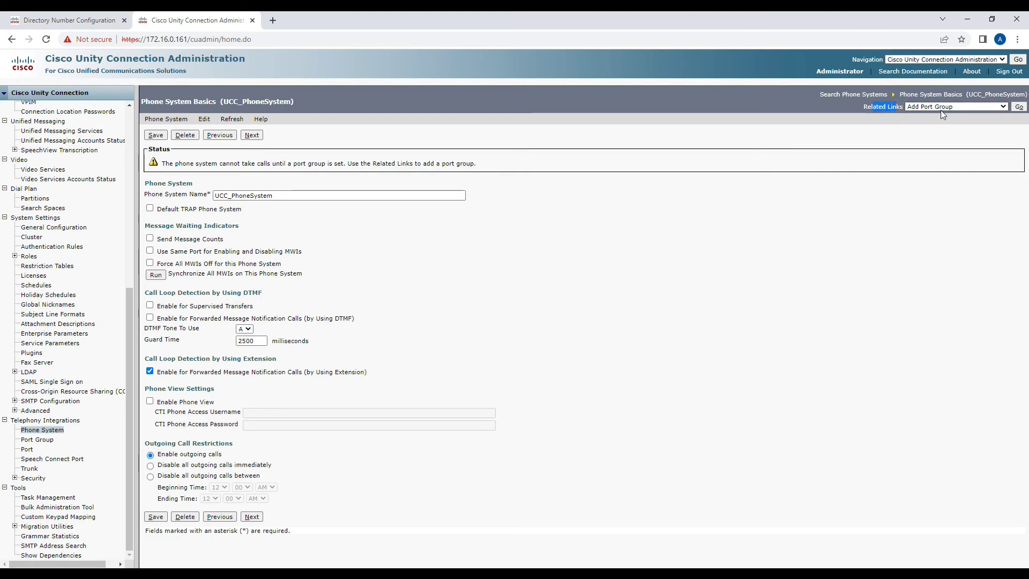
pyautogui.click(976, 109)
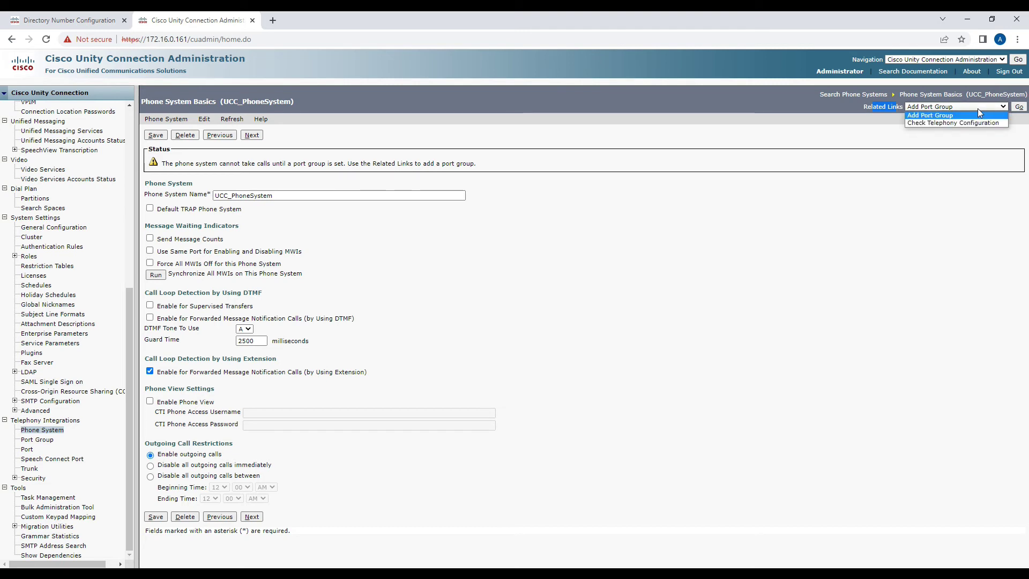
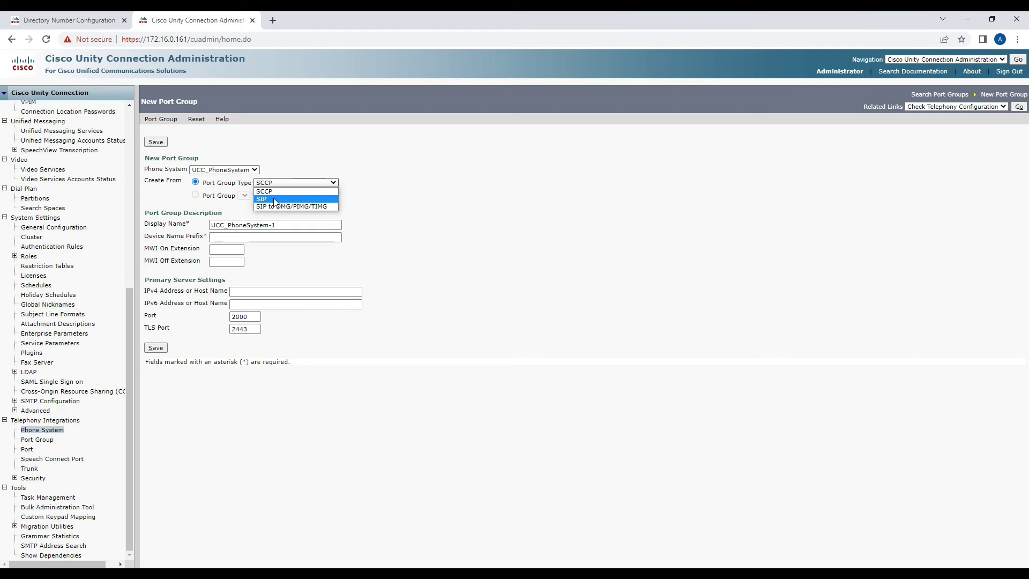
pyautogui.click(273, 198)
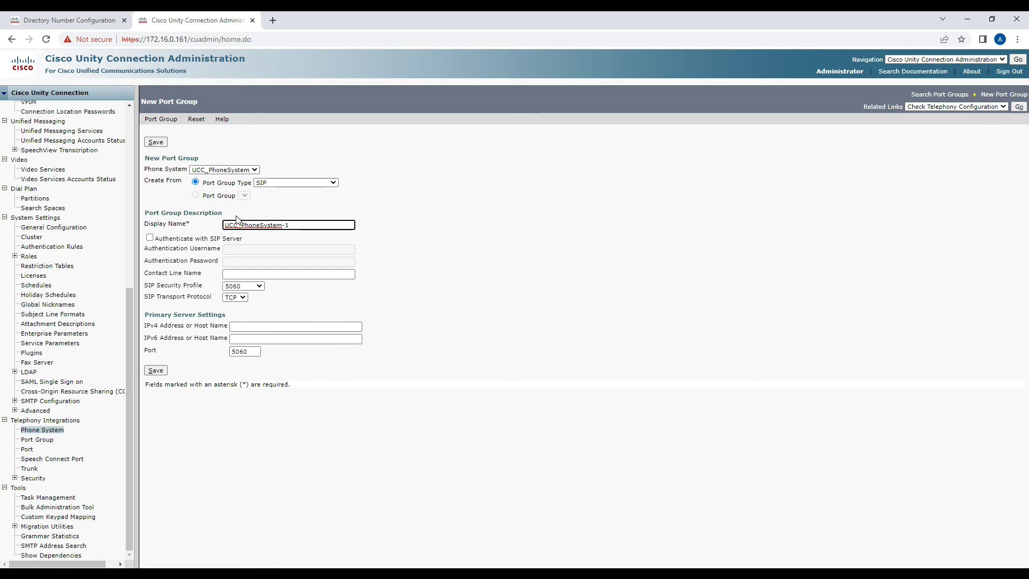
pyautogui.click(258, 327)
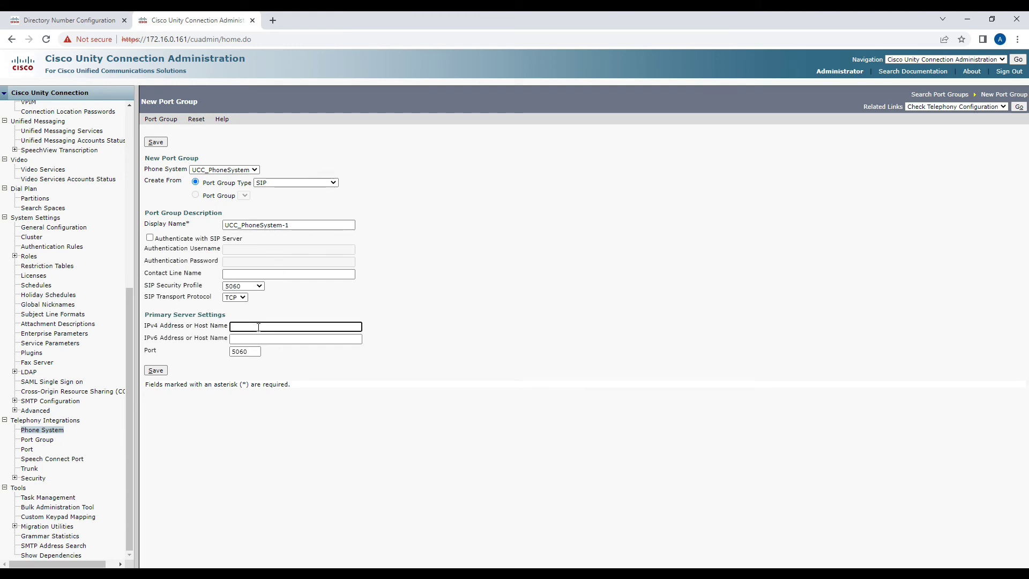
pyautogui.write('172.16.0')
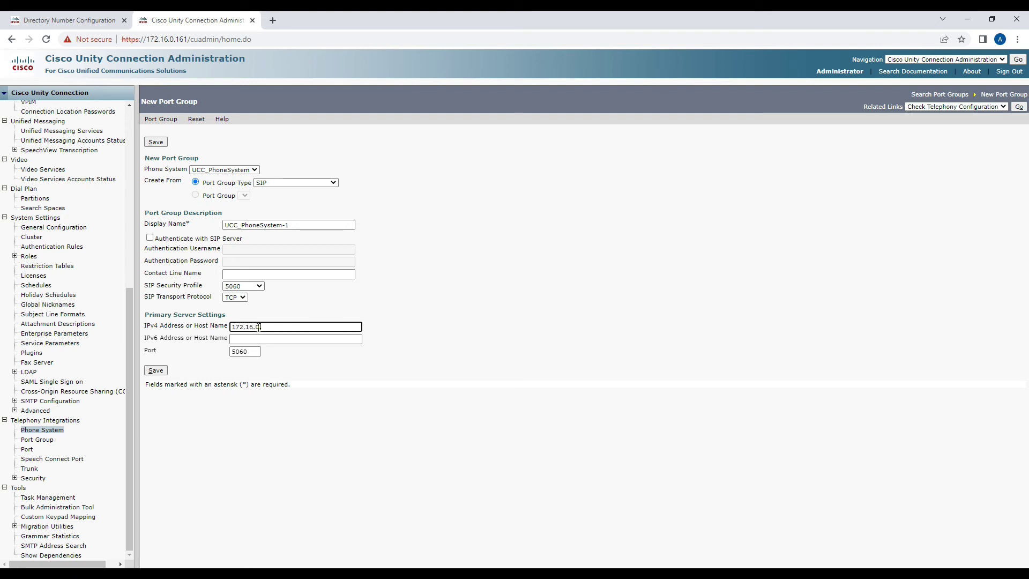
pyautogui.write('.160')
pyautogui.click(157, 371)
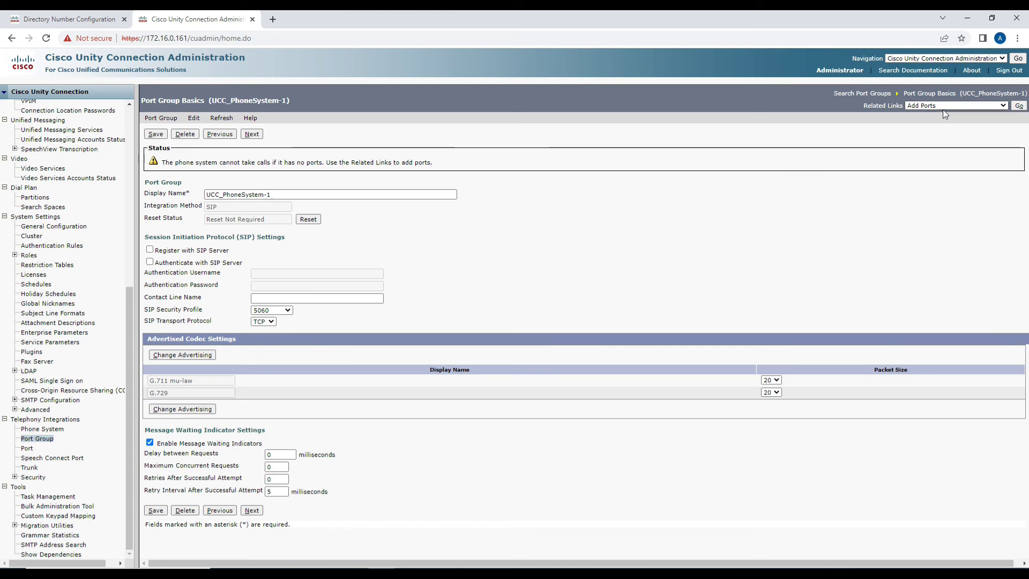
# Add 10 ports to port group UCC_PhoneSystem-1 of UCC_PhoneSystem on server ucccuc.uccollabing.com, save, and check the resulting port status
pyautogui.click(1017, 109)
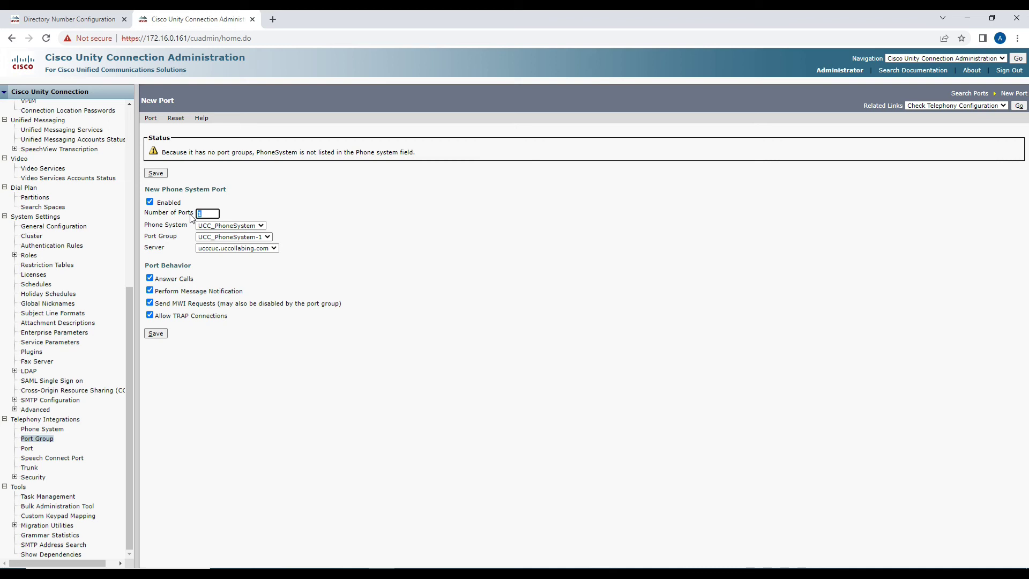
pyautogui.click(199, 212)
pyautogui.write('0')
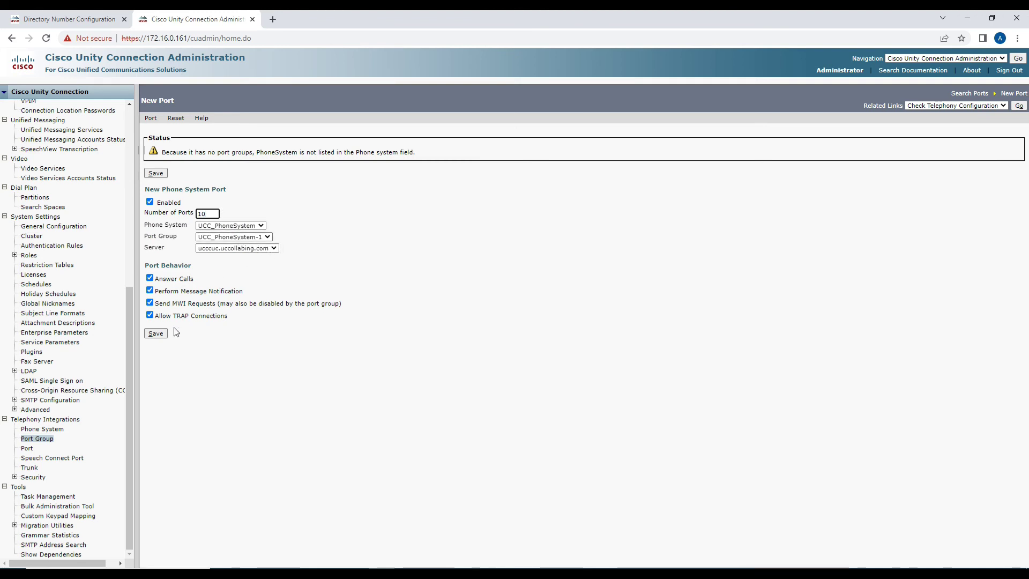
pyautogui.click(224, 227)
pyautogui.click(216, 226)
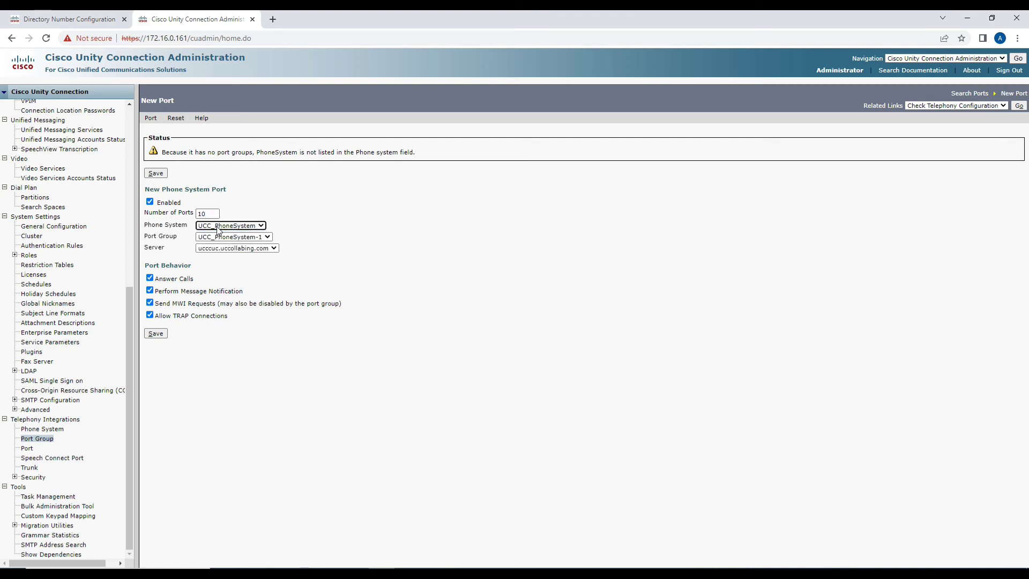
pyautogui.click(221, 234)
pyautogui.click(224, 248)
pyautogui.click(223, 247)
pyautogui.click(222, 246)
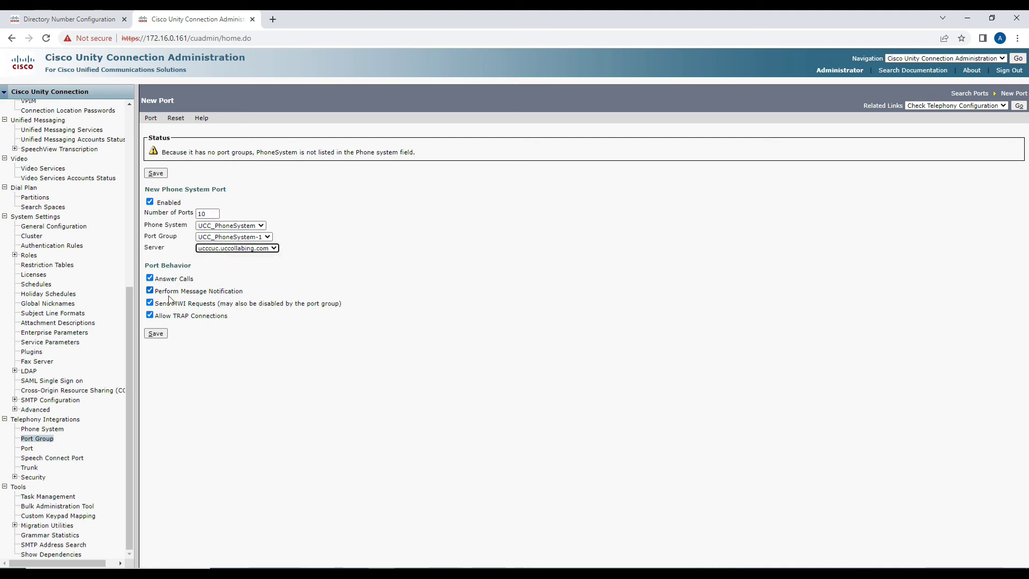
pyautogui.click(161, 337)
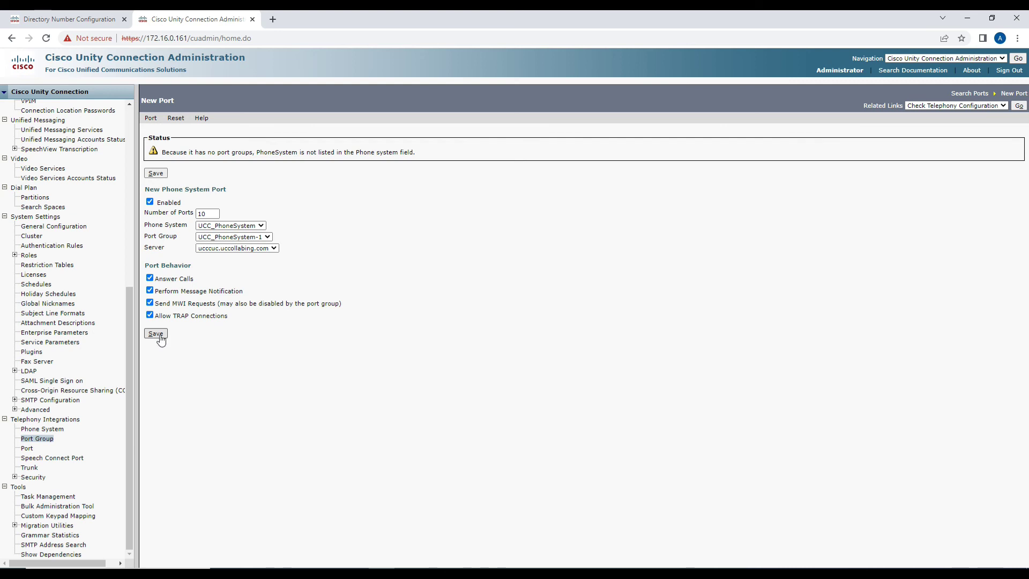
pyautogui.click(161, 338)
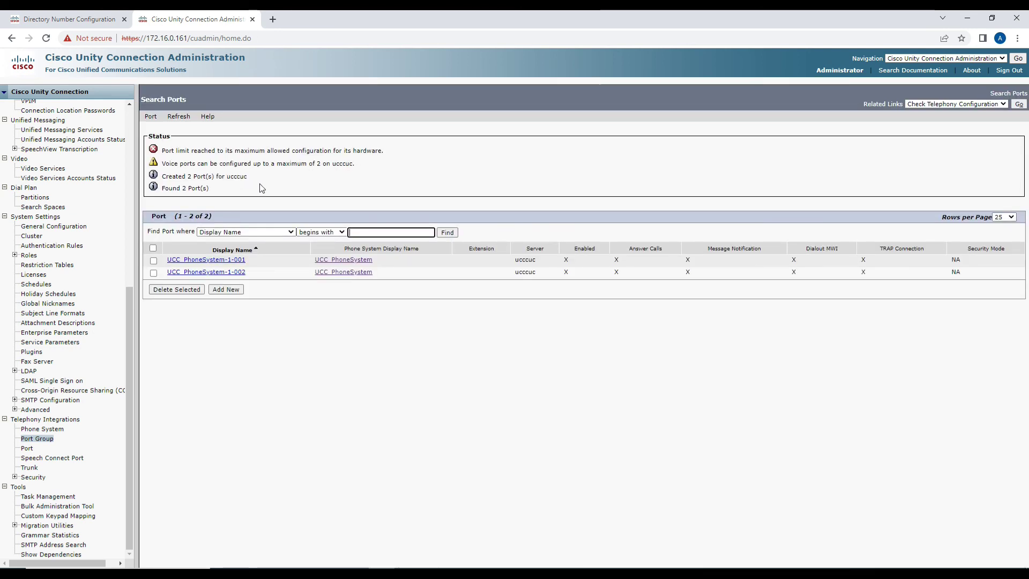
pyautogui.moveTo(198, 151); pyautogui.dragTo(244, 152)
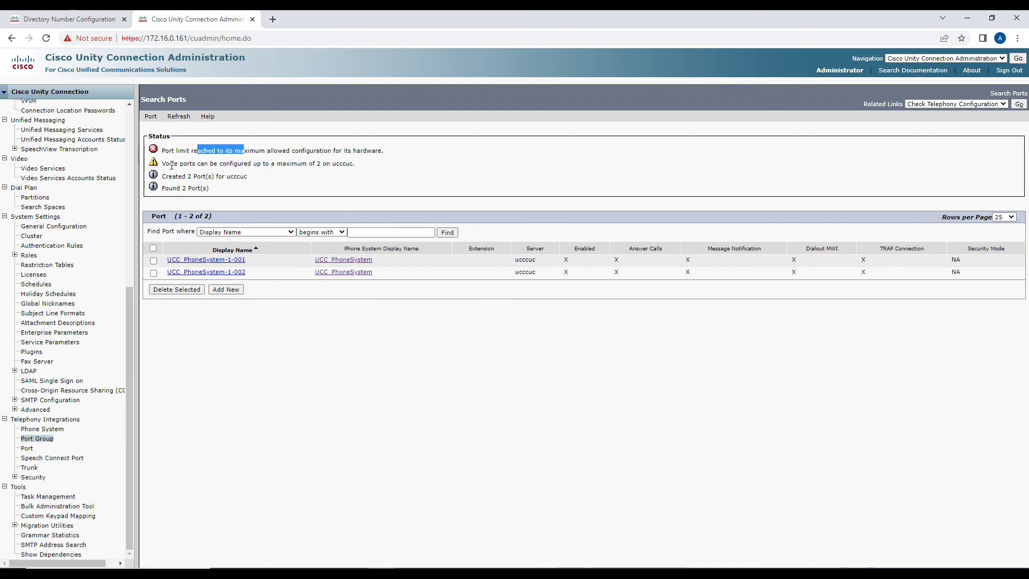
pyautogui.moveTo(171, 166); pyautogui.dragTo(353, 167)
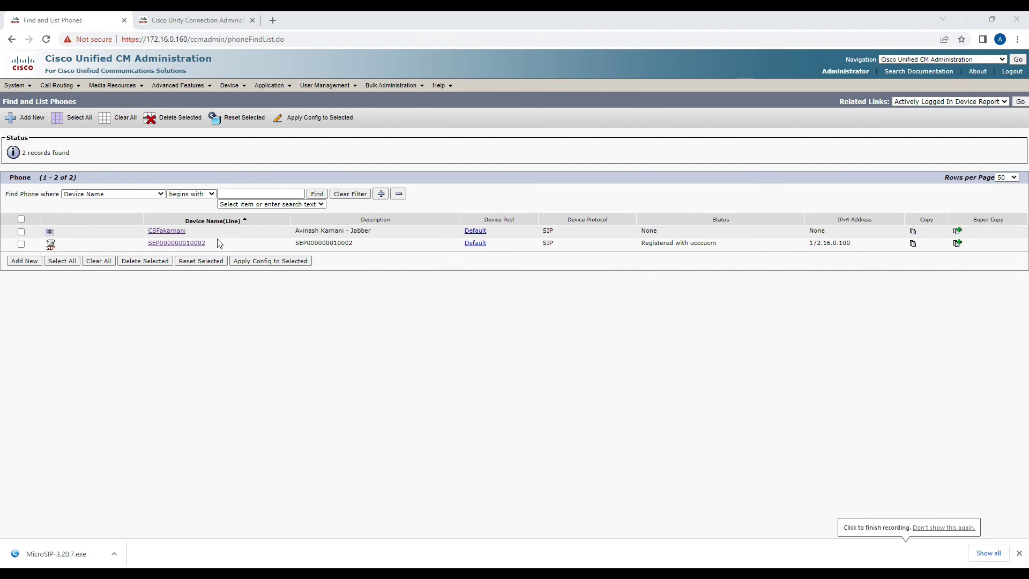
pyautogui.moveTo(219, 243); pyautogui.dragTo(147, 244)
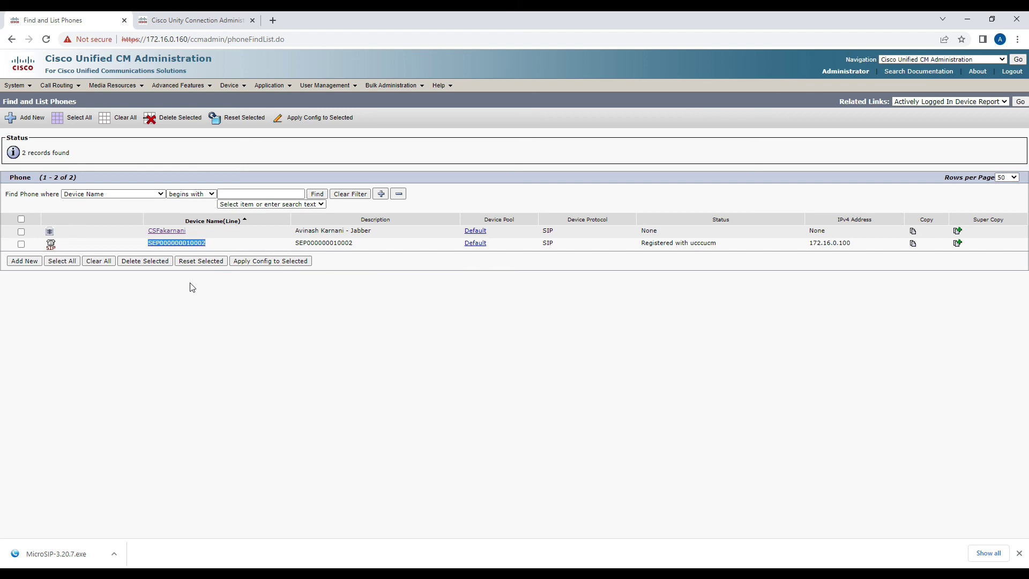
pyautogui.click(399, 574)
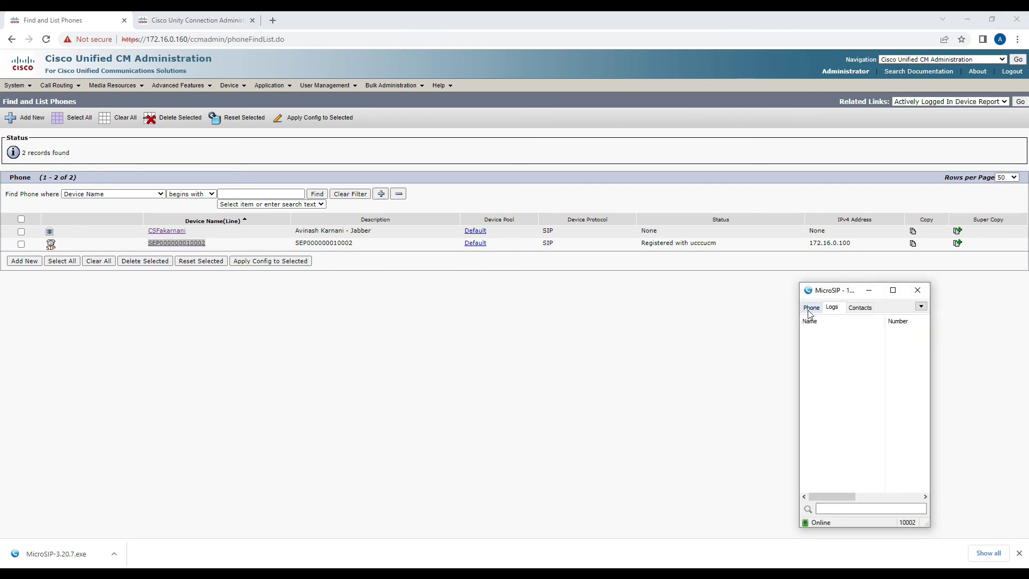
pyautogui.click(811, 309)
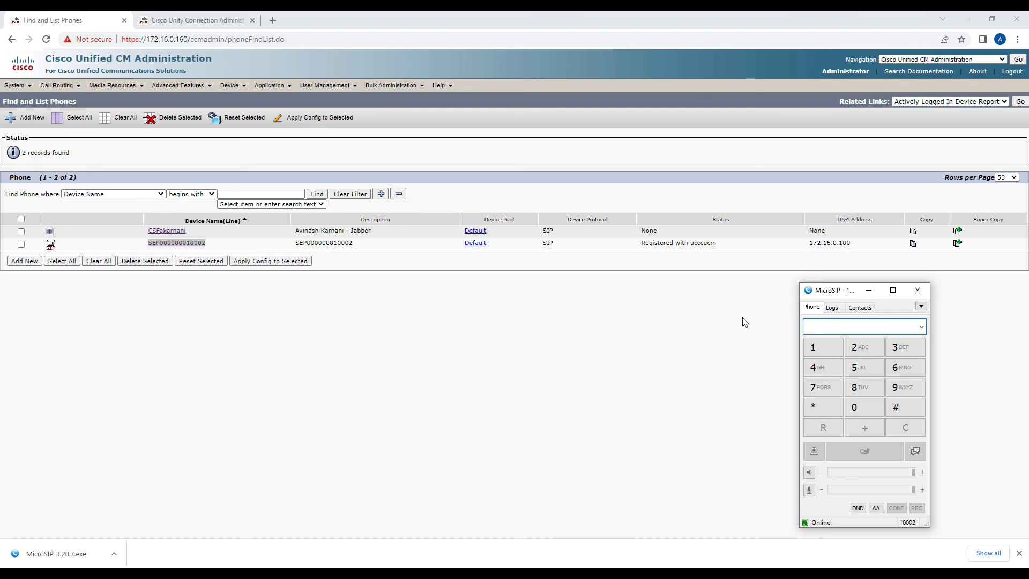
# List the route patterns in Cisco Unified CM to look up the Unity Connection pattern
pyautogui.click(58, 85)
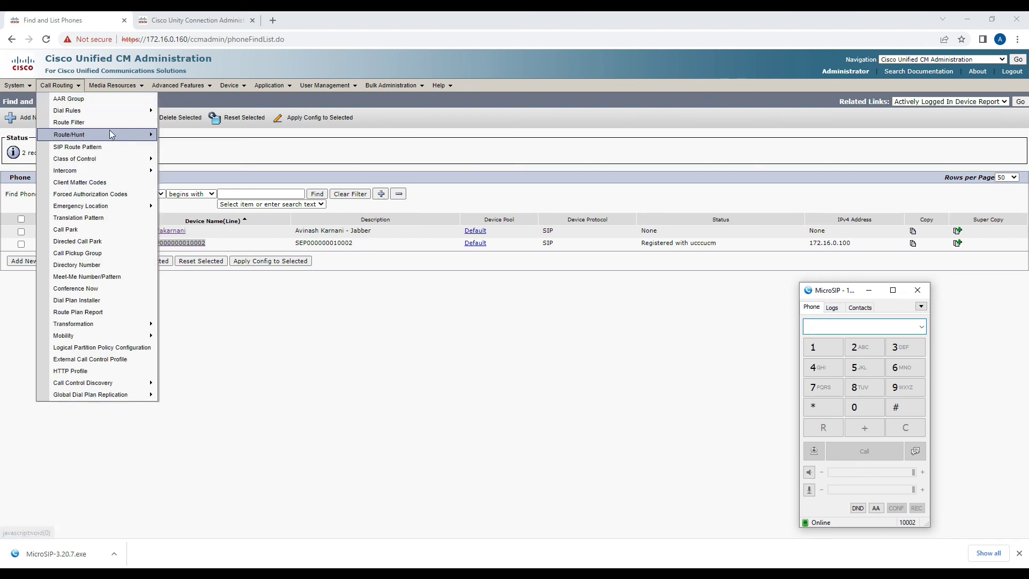
pyautogui.moveTo(107, 135)
pyautogui.click(185, 171)
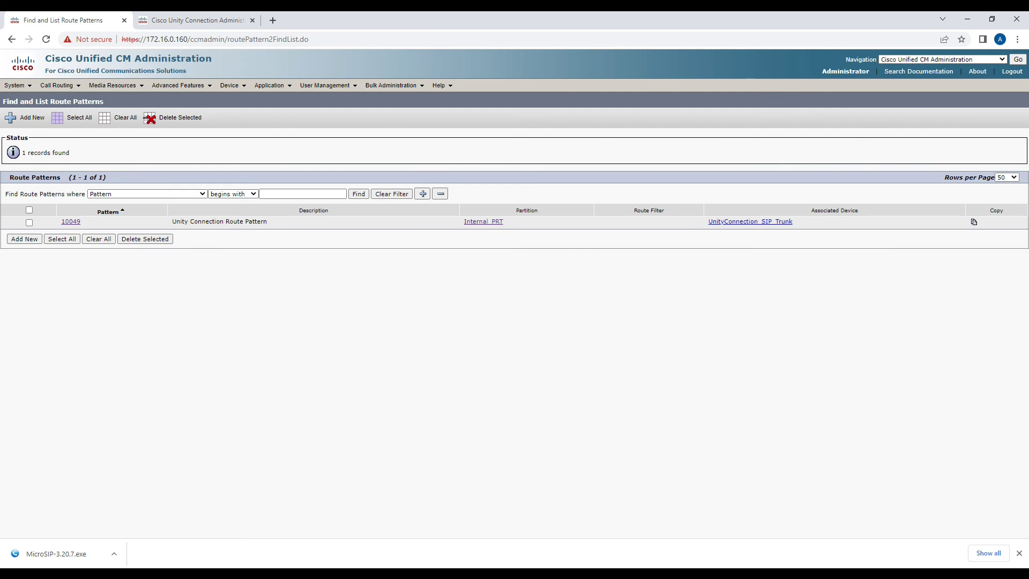
# Place a test call from MicroSIP to the voice mail pilot 10049, then end the call
pyautogui.click(404, 562)
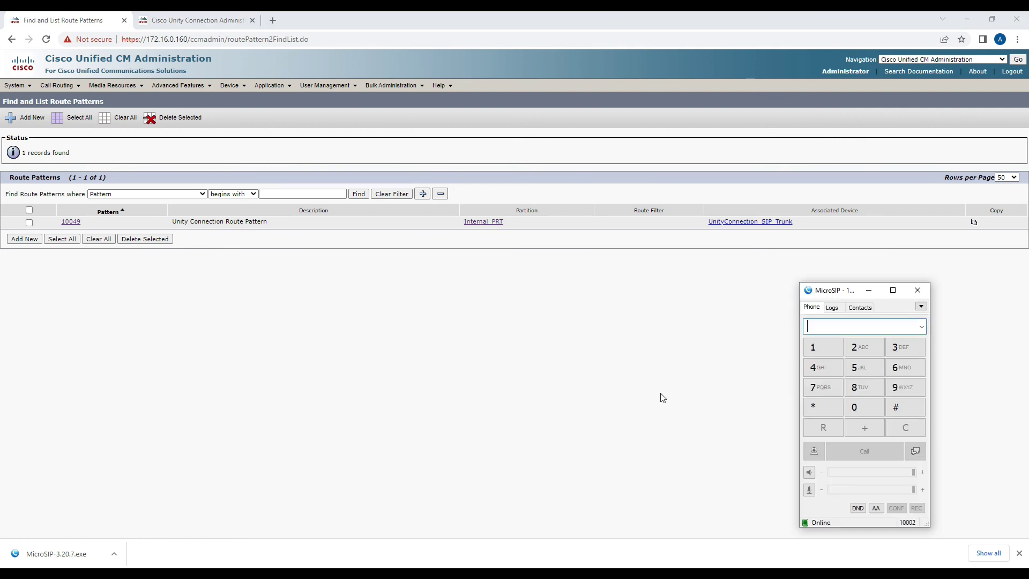
pyautogui.write('1000')
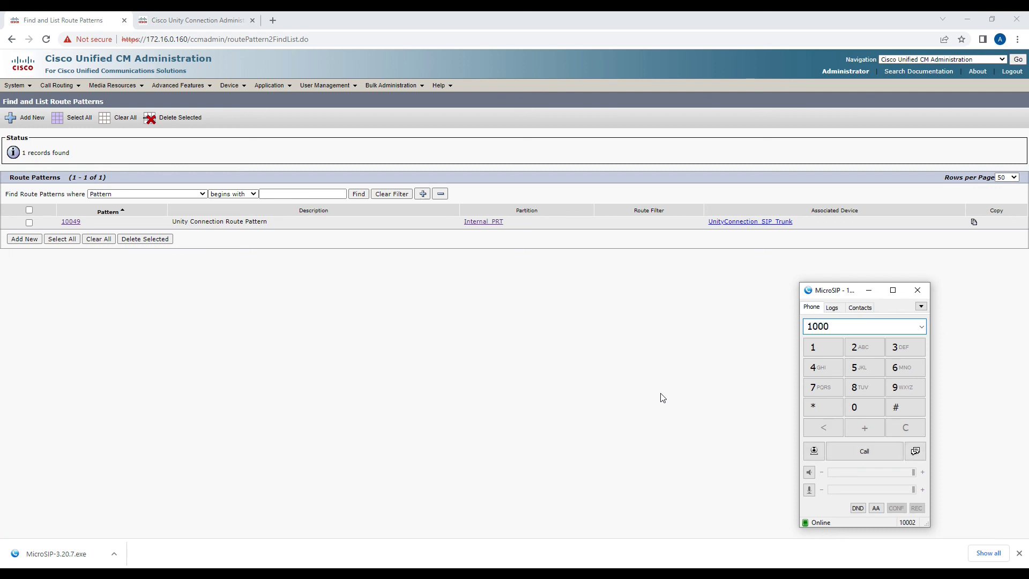
pyautogui.press('BackSpace')
pyautogui.write('49')
pyautogui.press('Return')
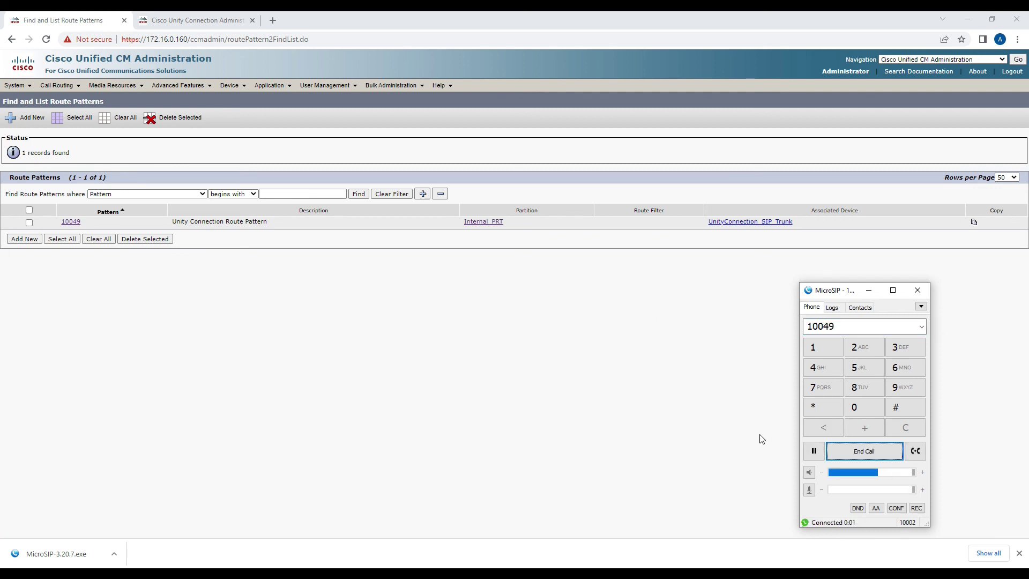
pyautogui.click(852, 454)
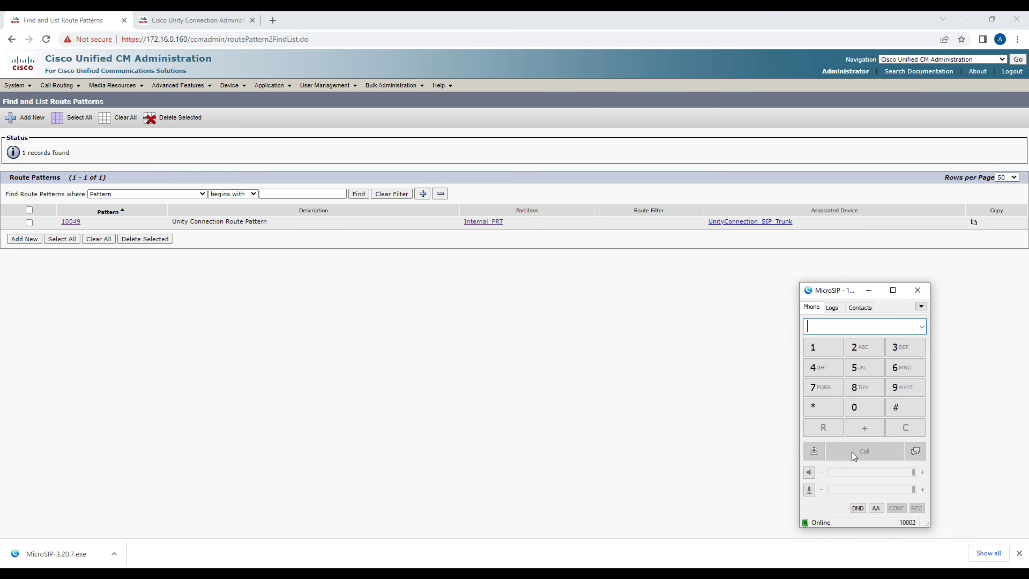
# Return to Cisco Unified CM and open the trunk configuration of UnityConnection_SIP_Trunk
pyautogui.click(270, 143)
pyautogui.click(231, 85)
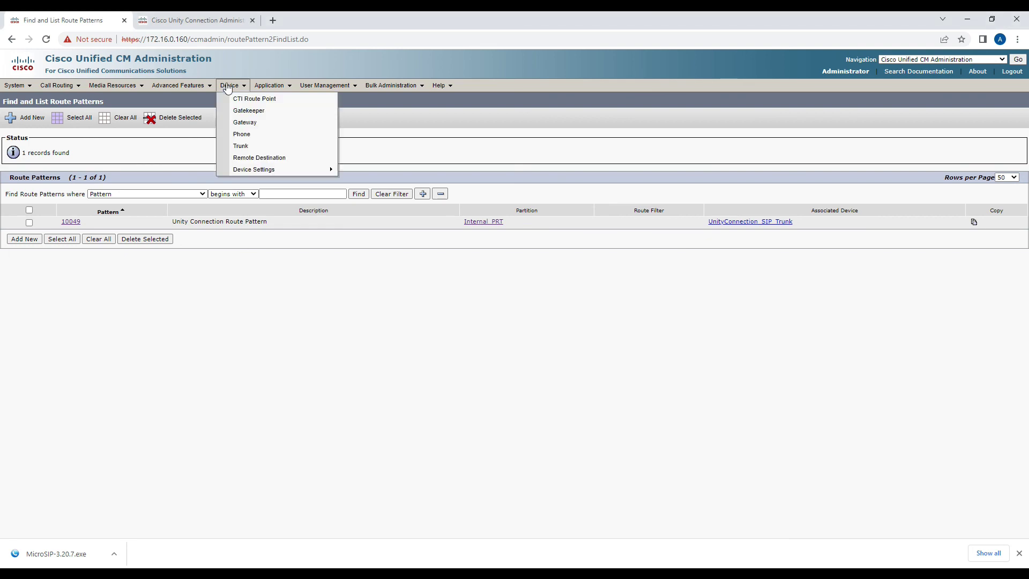
pyautogui.click(244, 147)
pyautogui.click(154, 245)
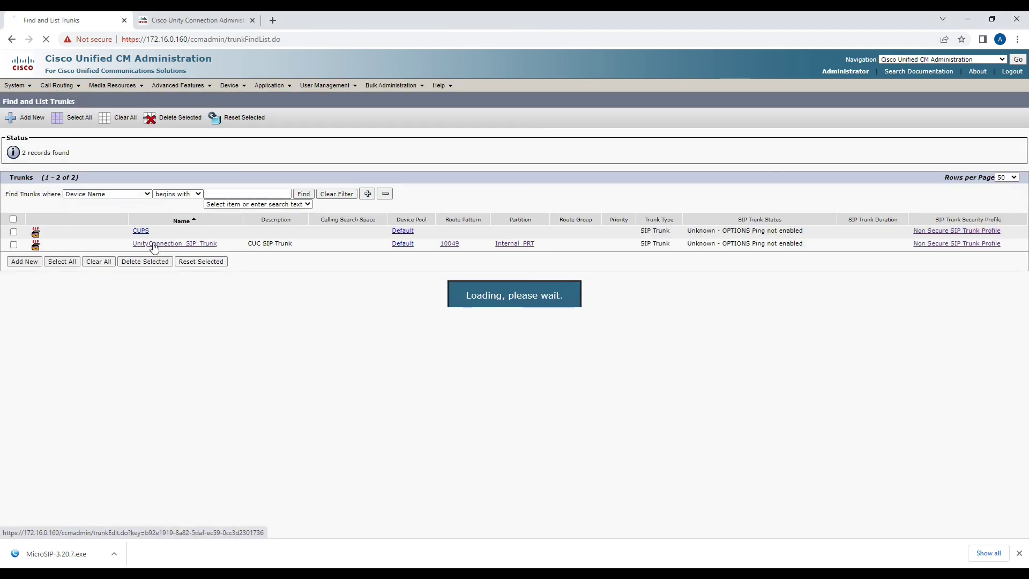
# Set the trunk's Rerouting and Out-Of-Dialog Refer calling search spaces to Internal_CSS
pyautogui.scroll(-20, 176, 250)
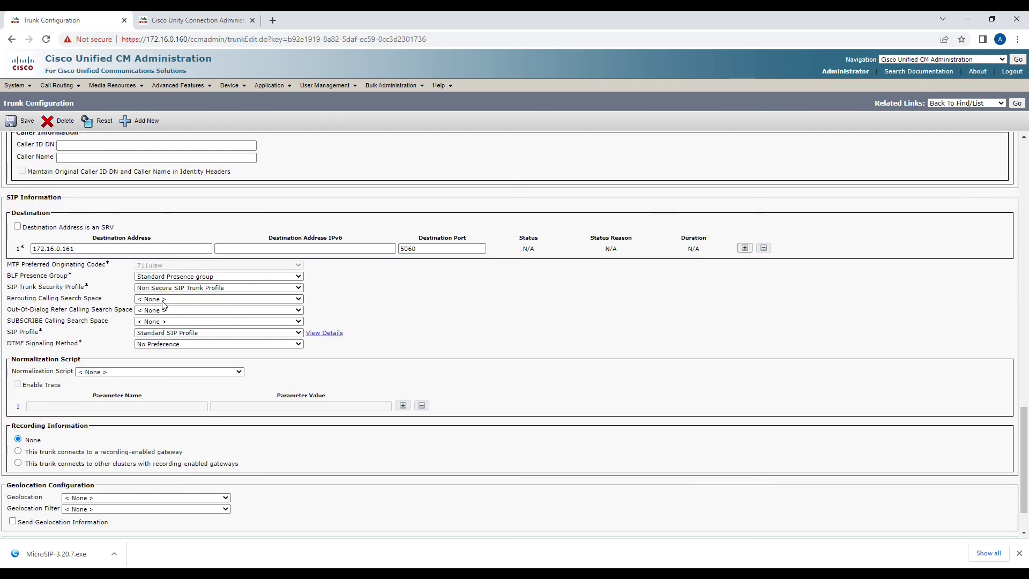
pyautogui.click(166, 300)
pyautogui.click(170, 315)
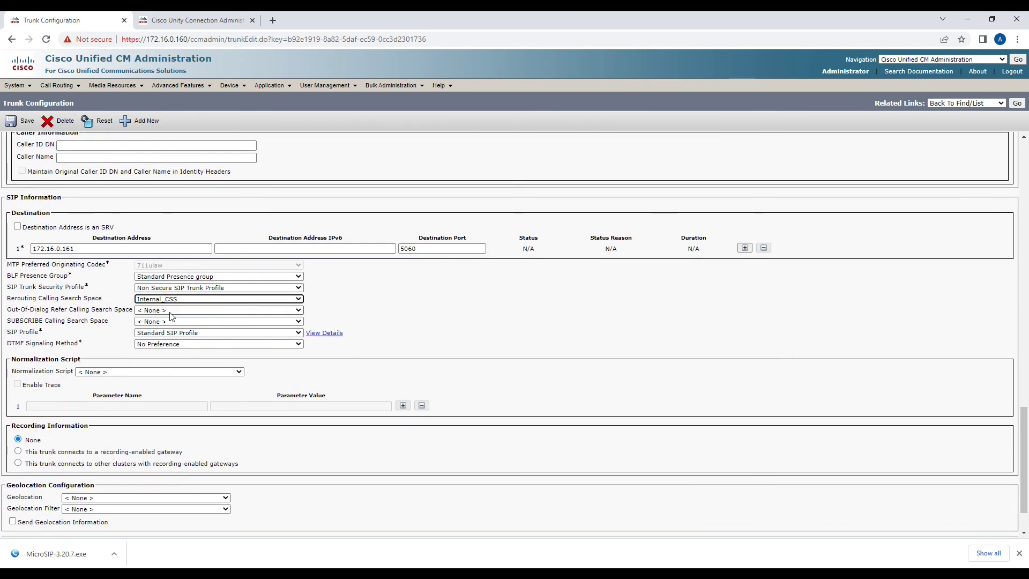
pyautogui.click(169, 311)
pyautogui.click(169, 325)
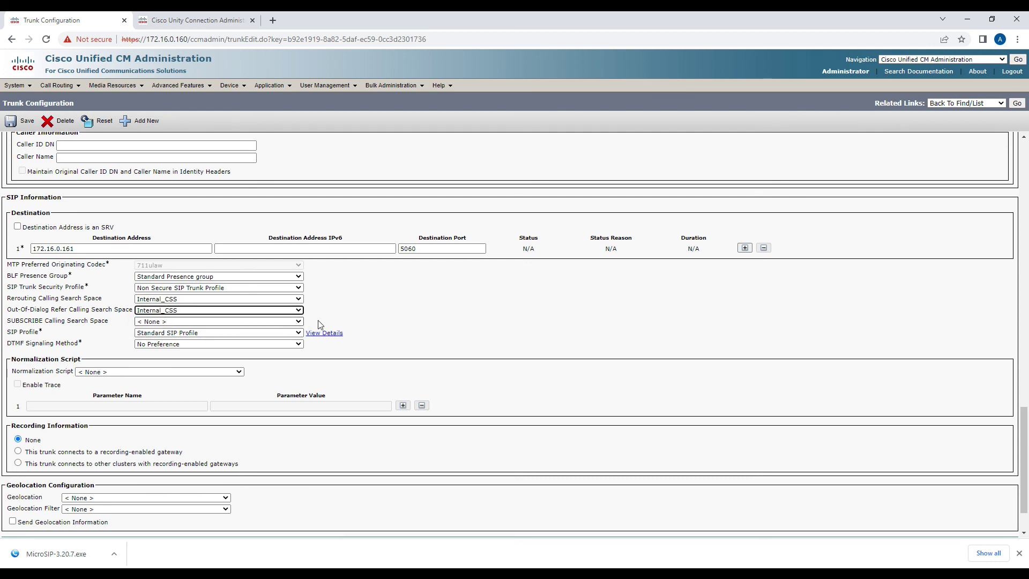